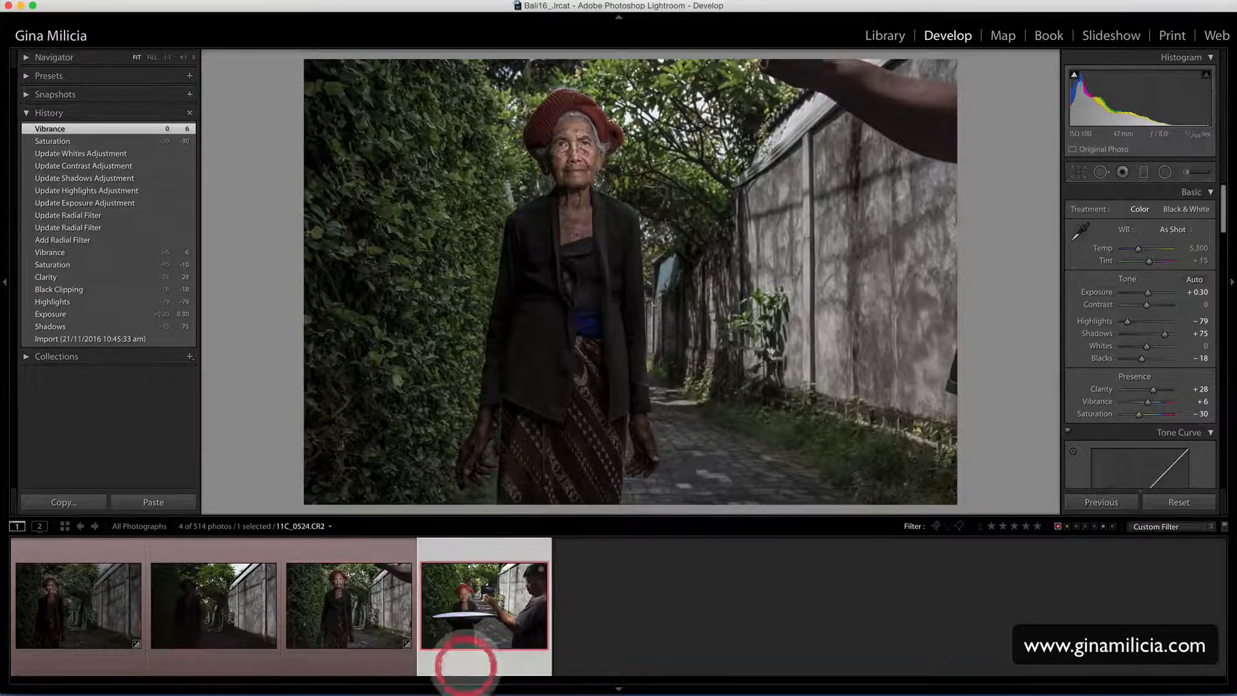
Review the four shots of the woman in the lane and open the dark, unedited one.
left_click(464, 588)
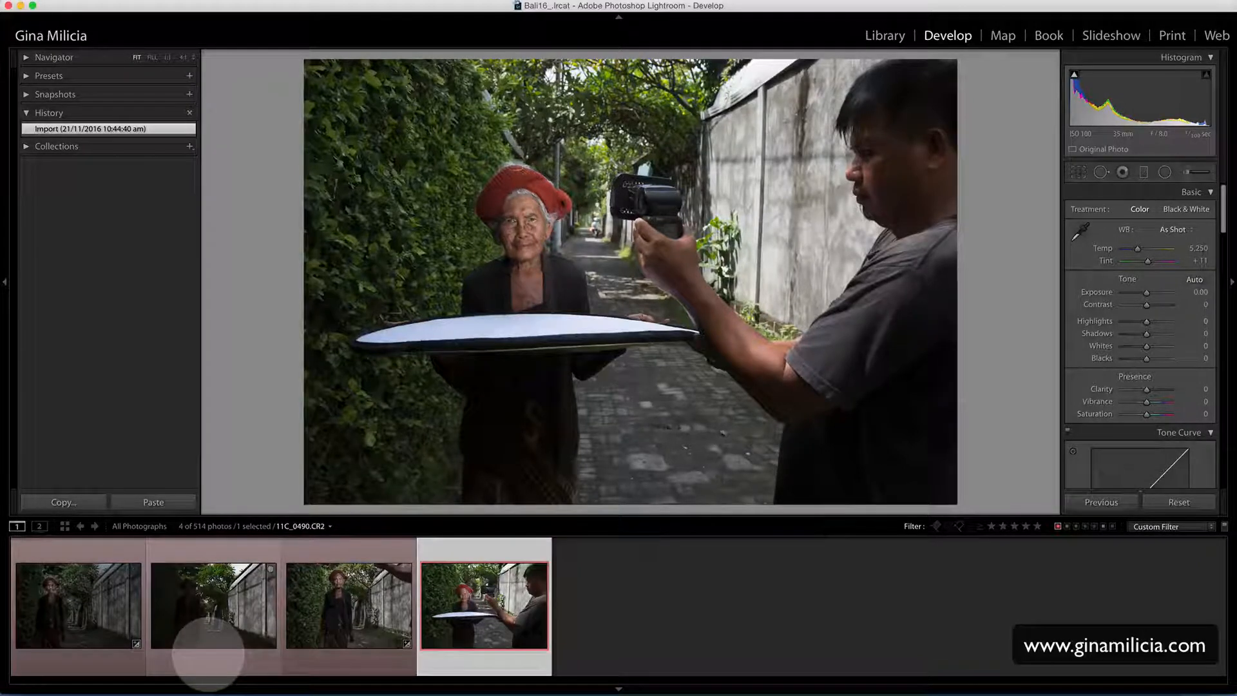
left_click(208, 654)
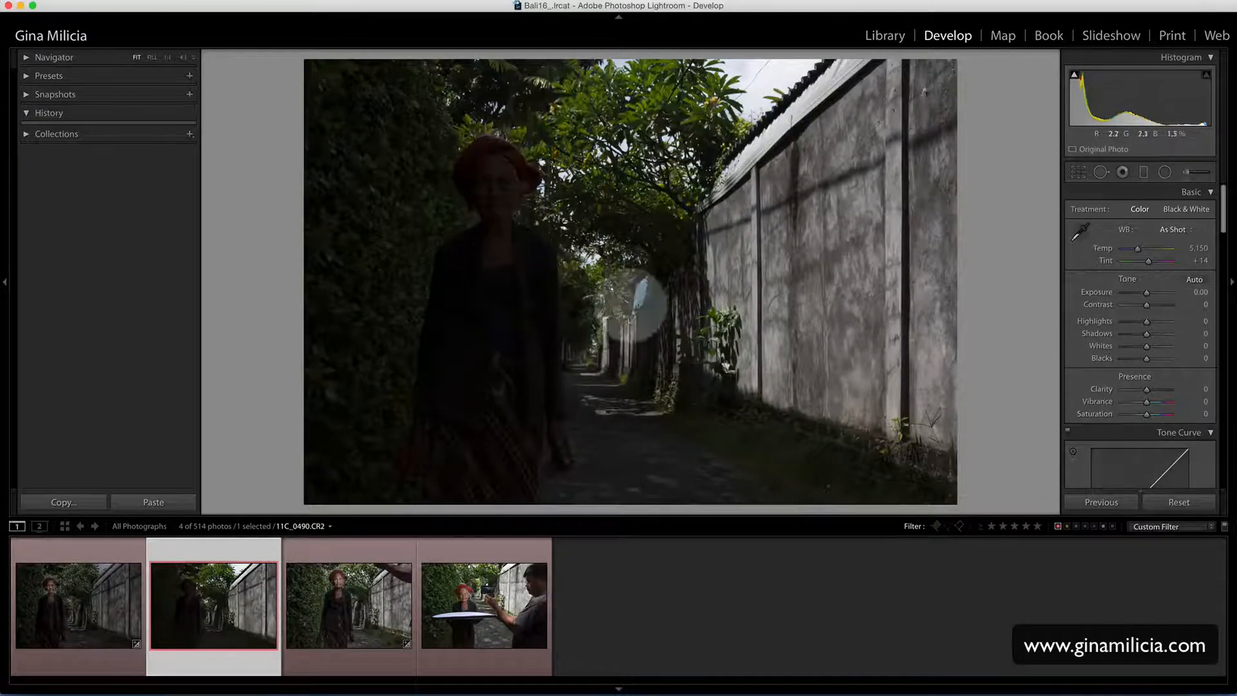
left_click(77, 659)
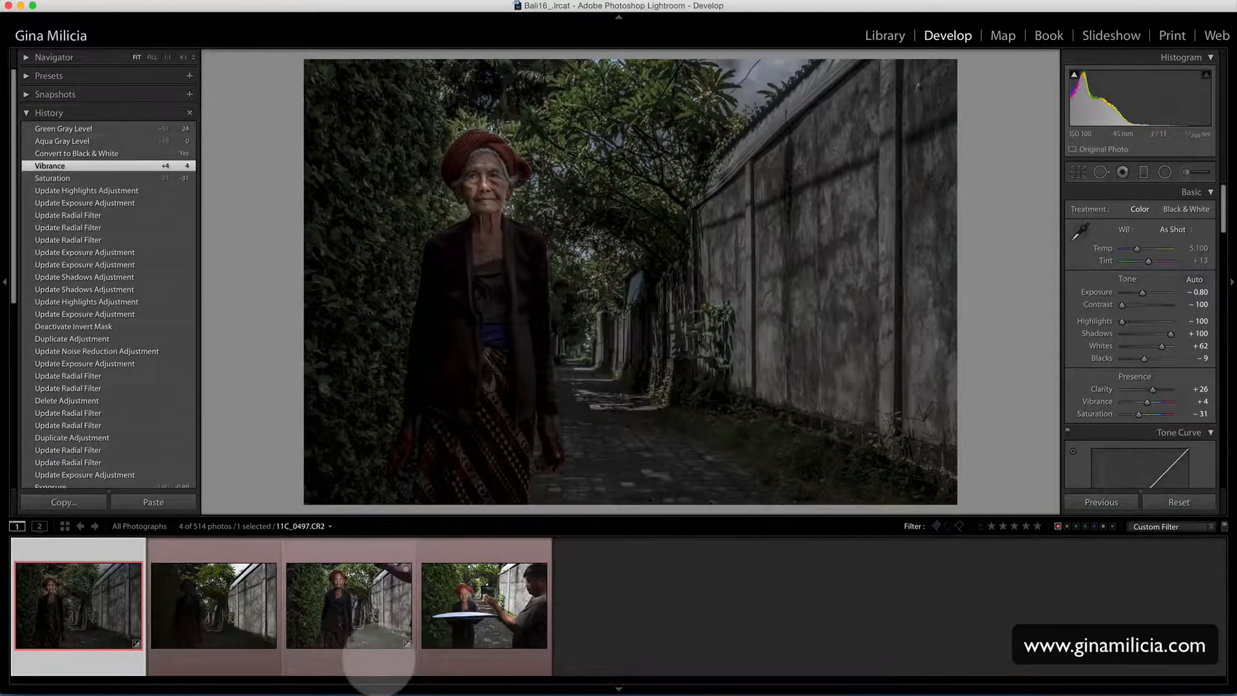
left_click(378, 663)
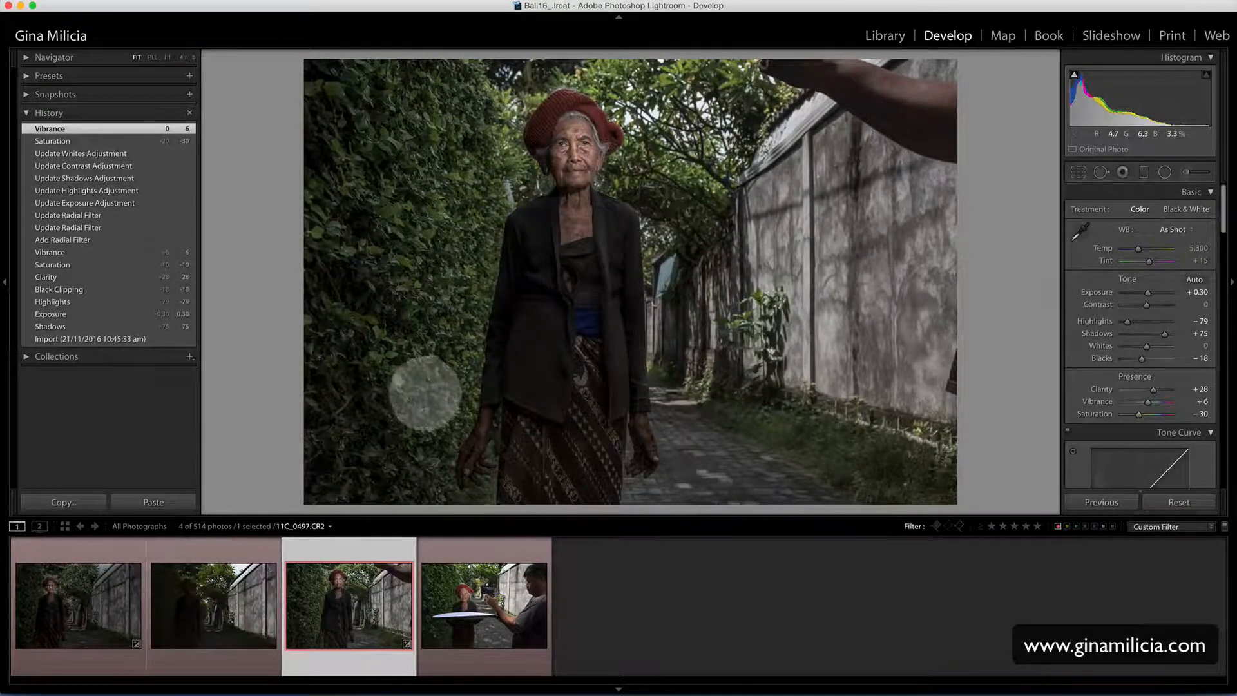
left_click(107, 657)
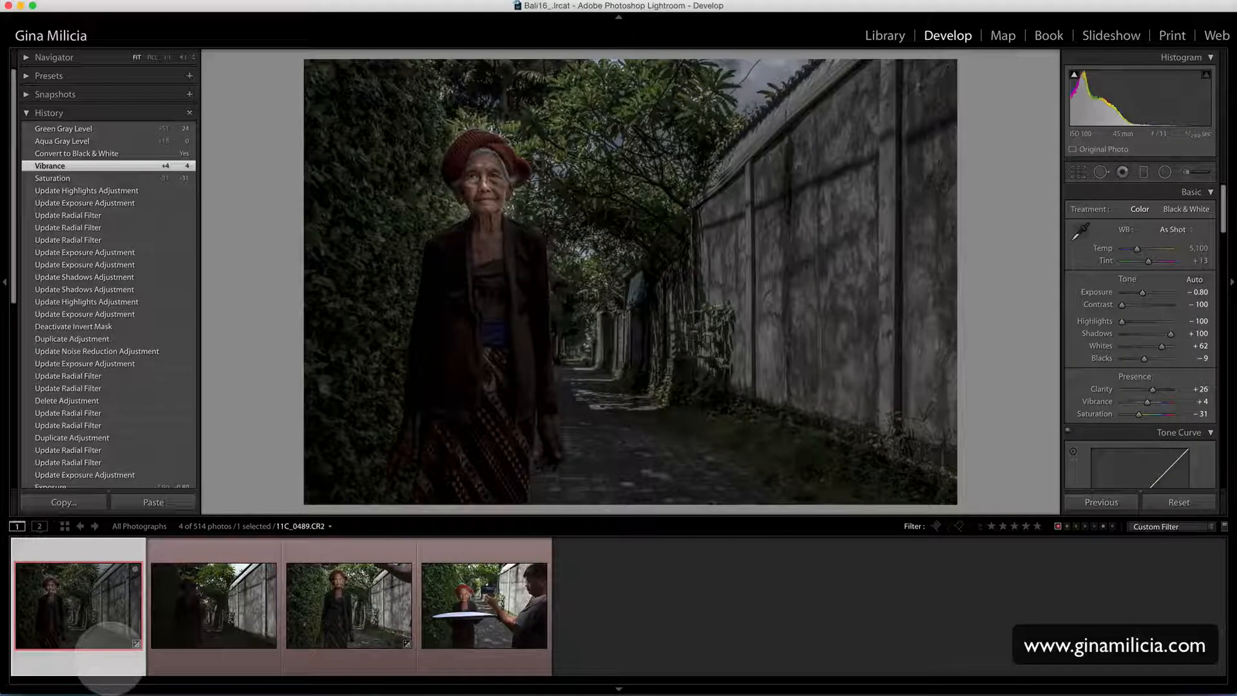
mouse_move(355, 682)
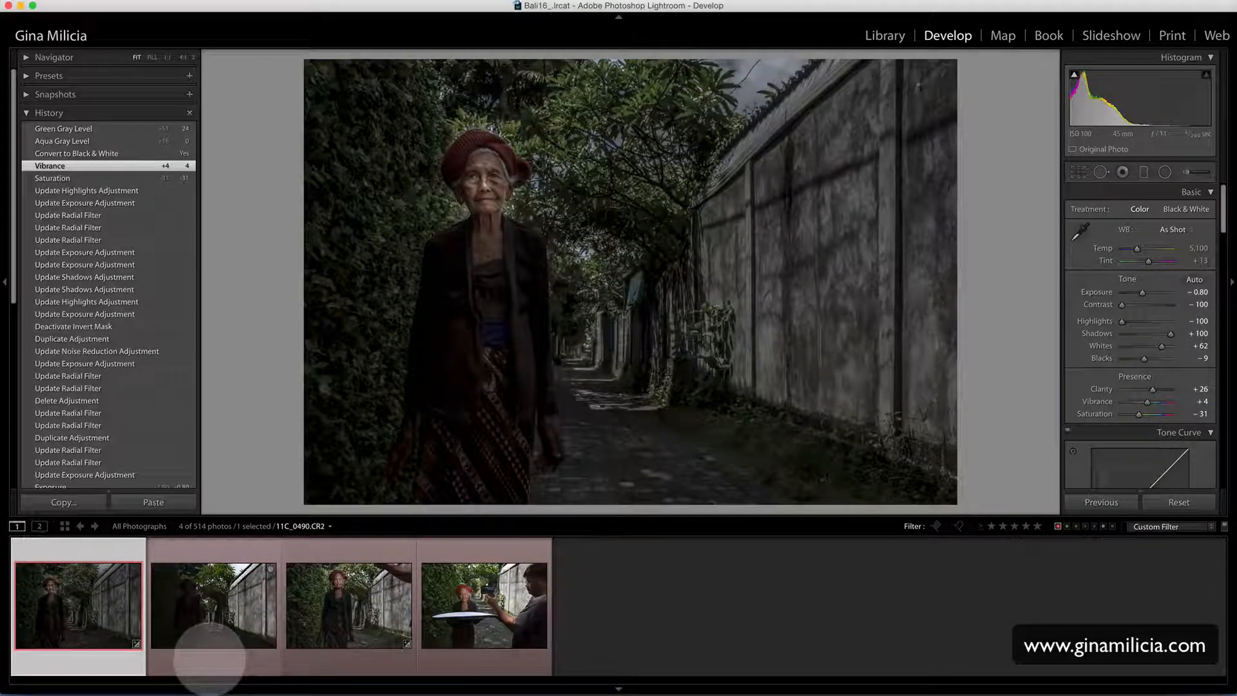
left_click(205, 647)
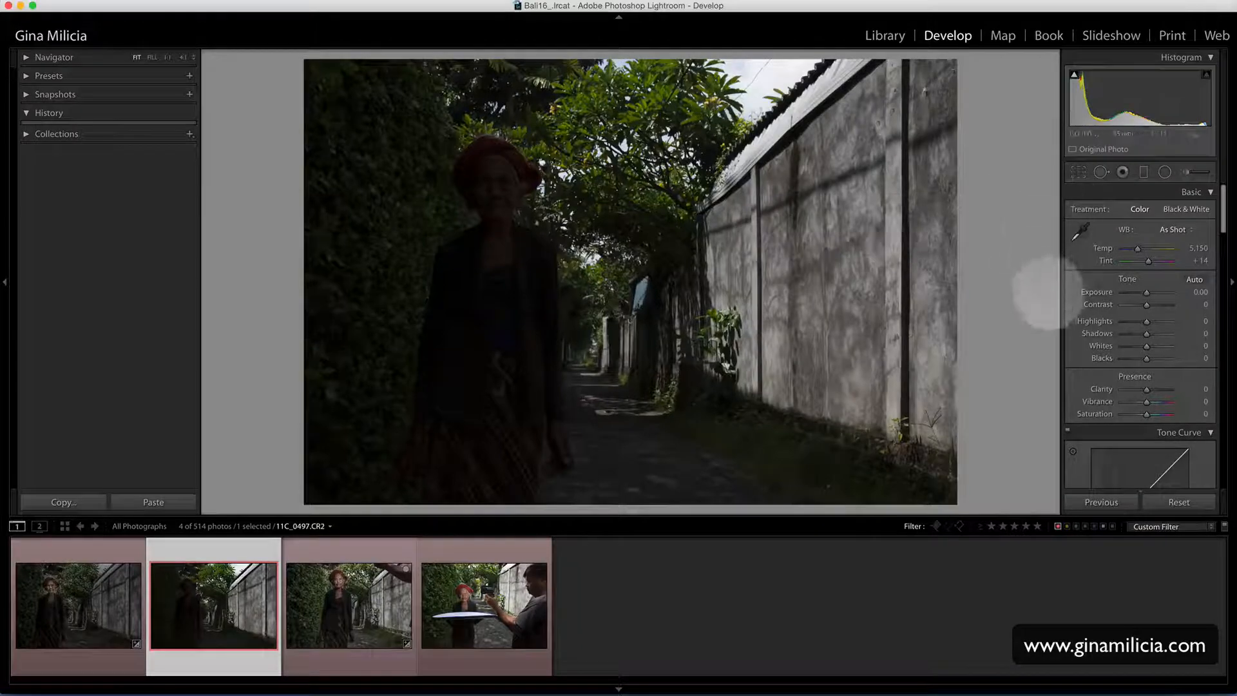
Try brightening the whole photo by raising Exposure to +5.00, and reset Exposure to 0.
left_click_drag(1147, 293, 1167, 293)
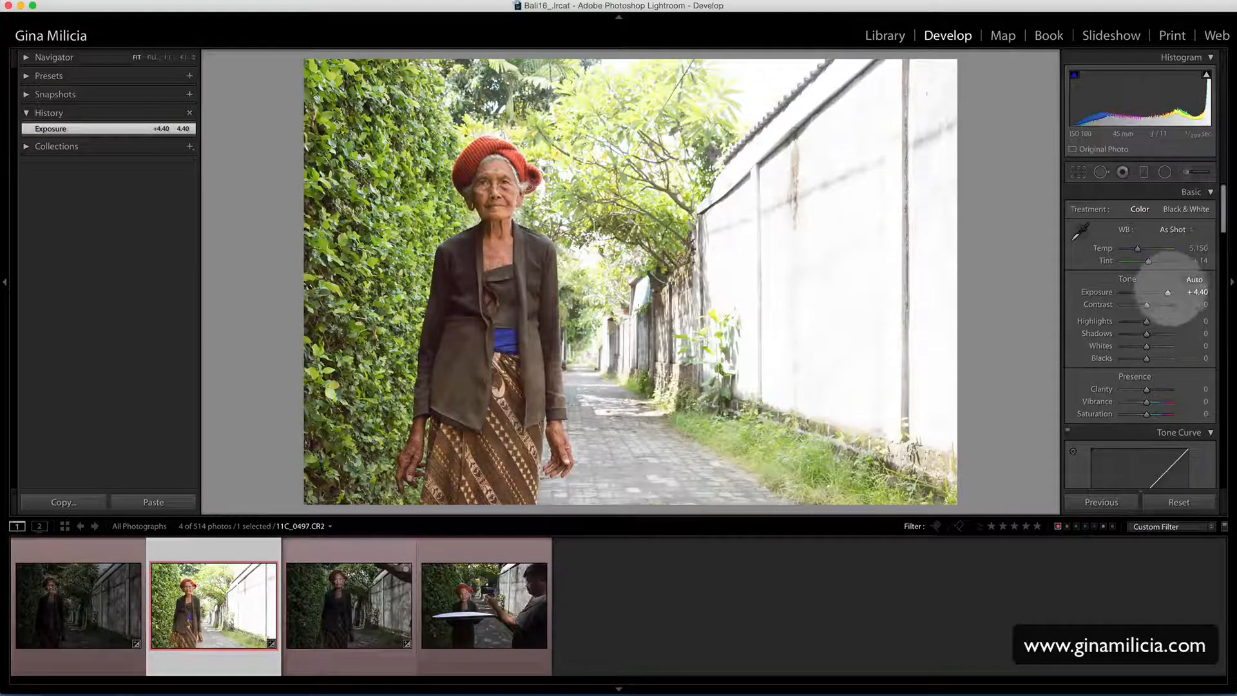
left_click(1169, 293)
left_click_drag(1170, 293, 1174, 292)
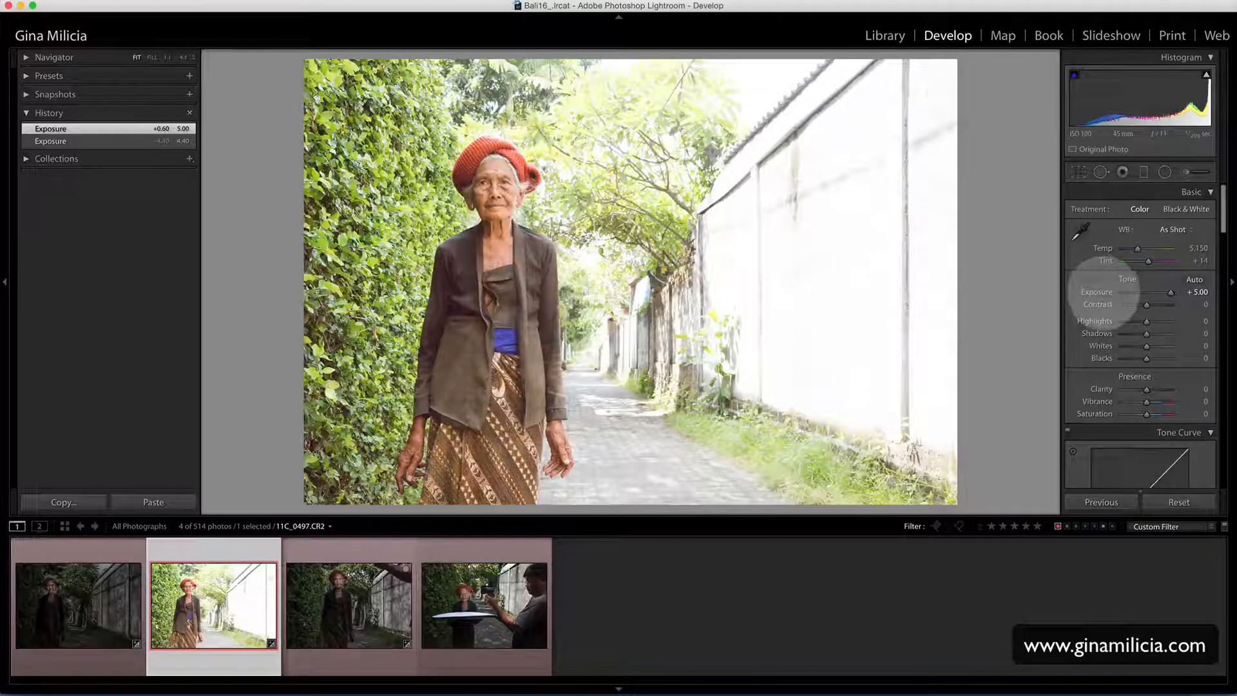
double_click(1098, 292)
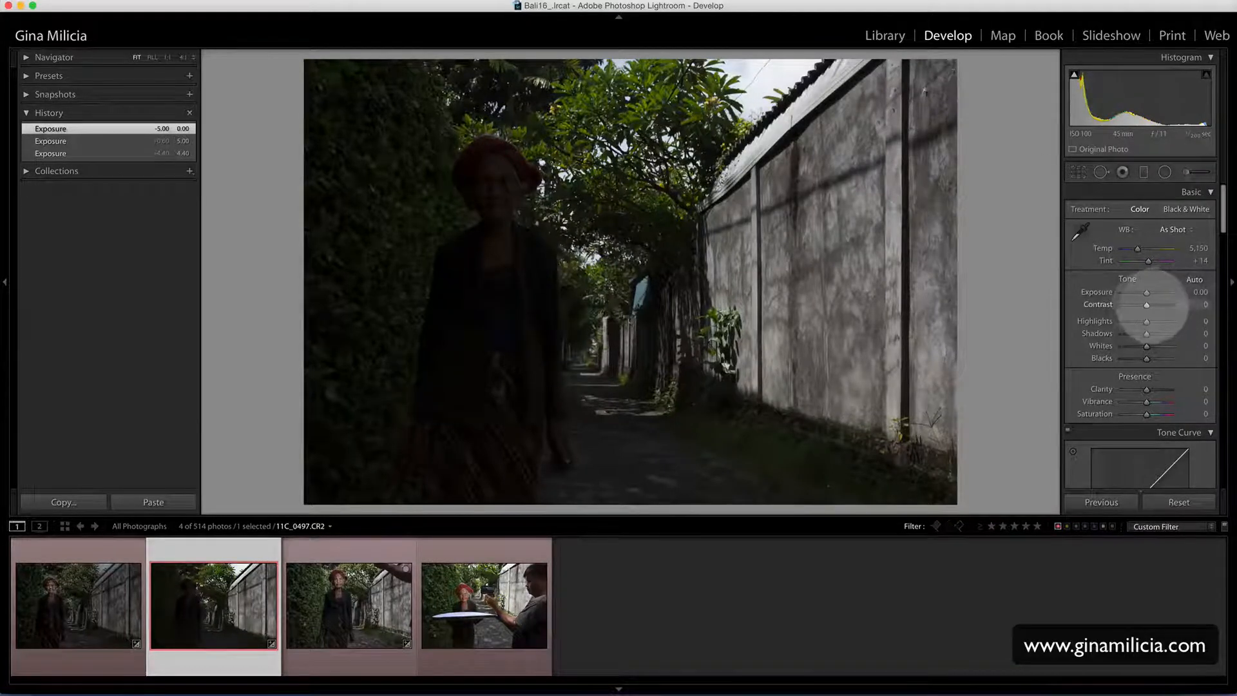
Flatten the photo's tones with Contrast at −100, Shadows at +100 and Blacks at −10.
left_click_drag(1147, 304, 1109, 304)
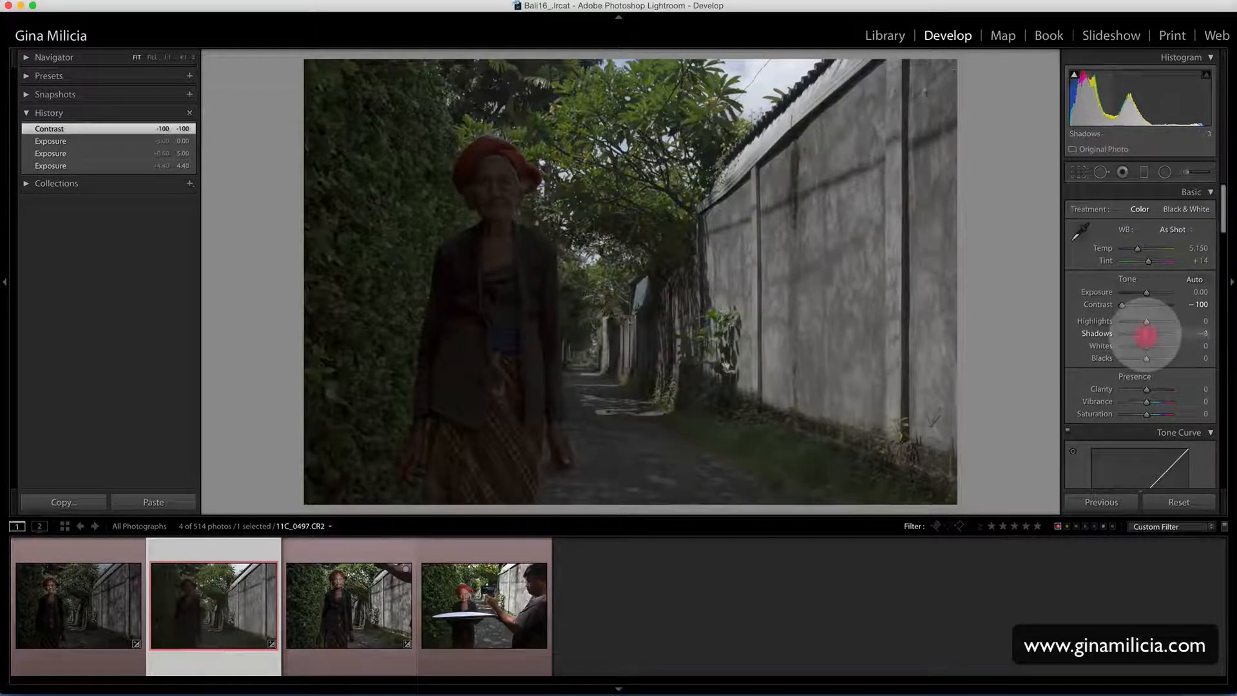
left_click_drag(1146, 334, 1177, 334)
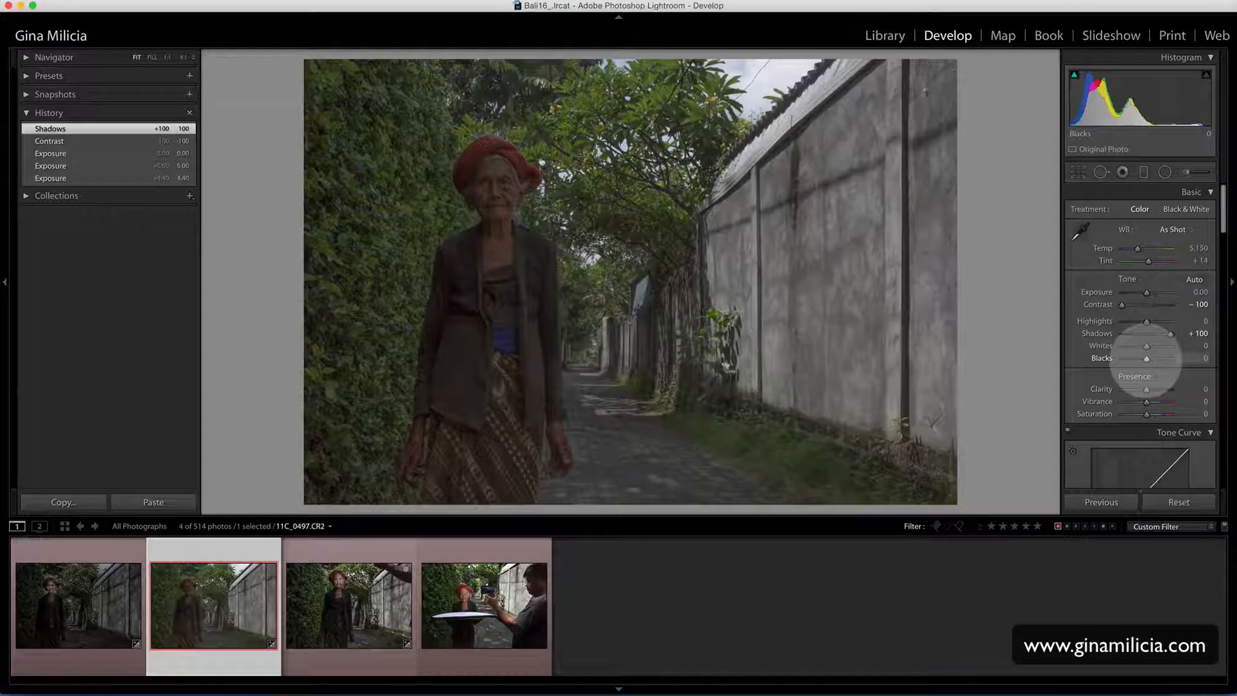
key("alt")
left_click_drag(1146, 358, 1144, 358)
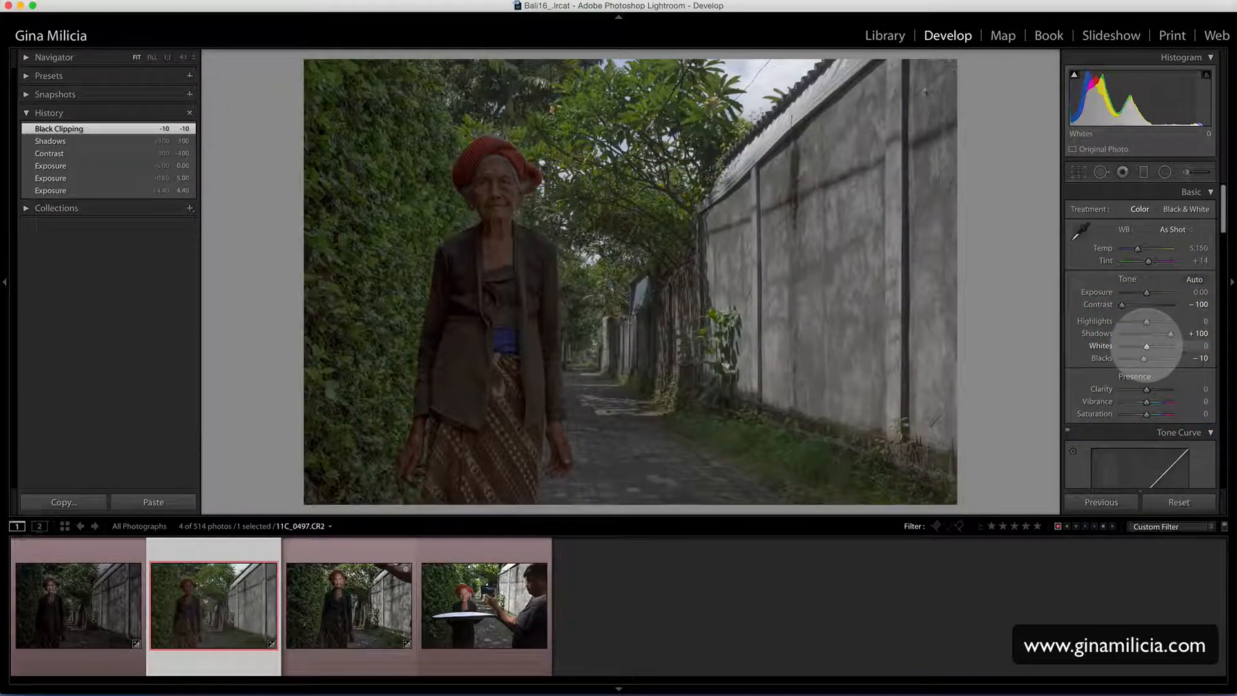
Set Whites to +28 using the clipping preview, and compare the photo with its original state.
left_click(1146, 346, "alt")
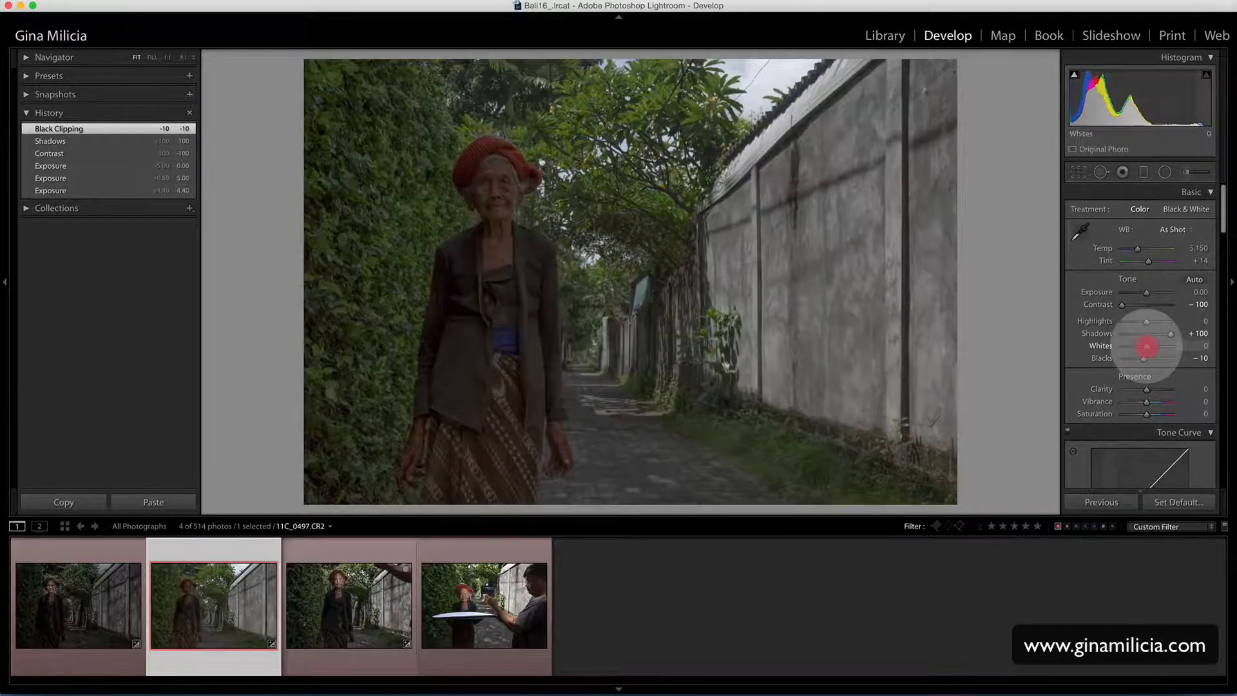
left_click(1147, 346, "alt")
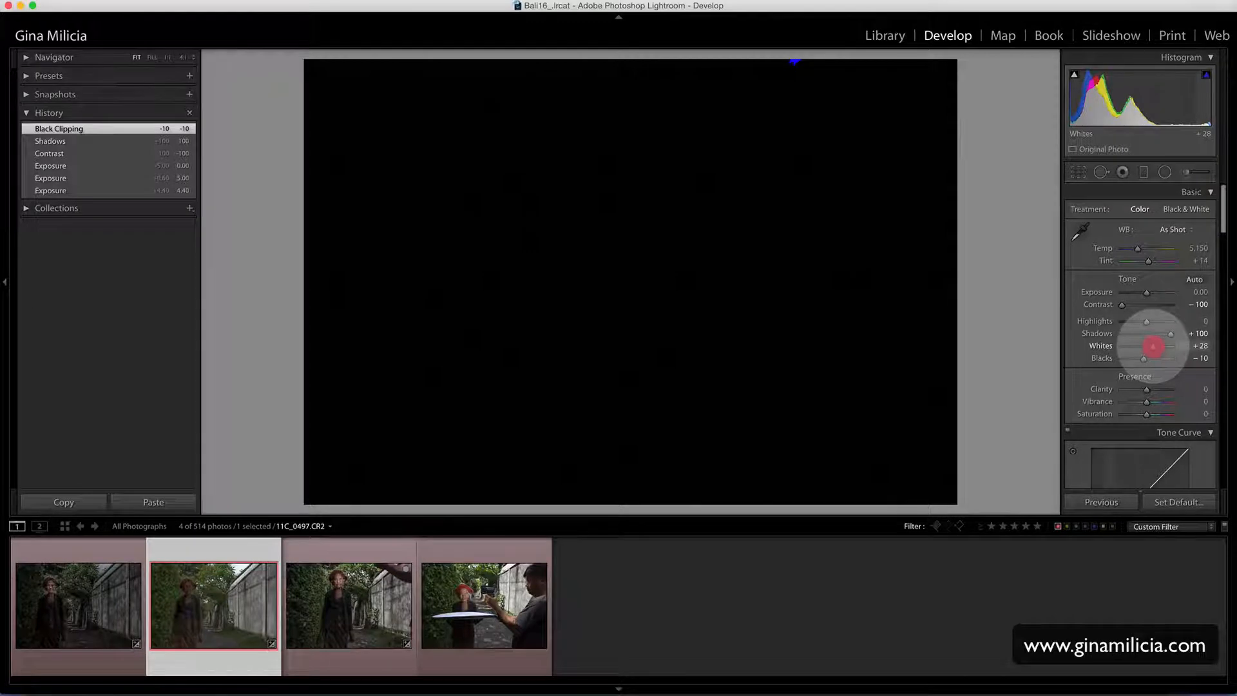
left_click_drag(1153, 346, 1153, 347)
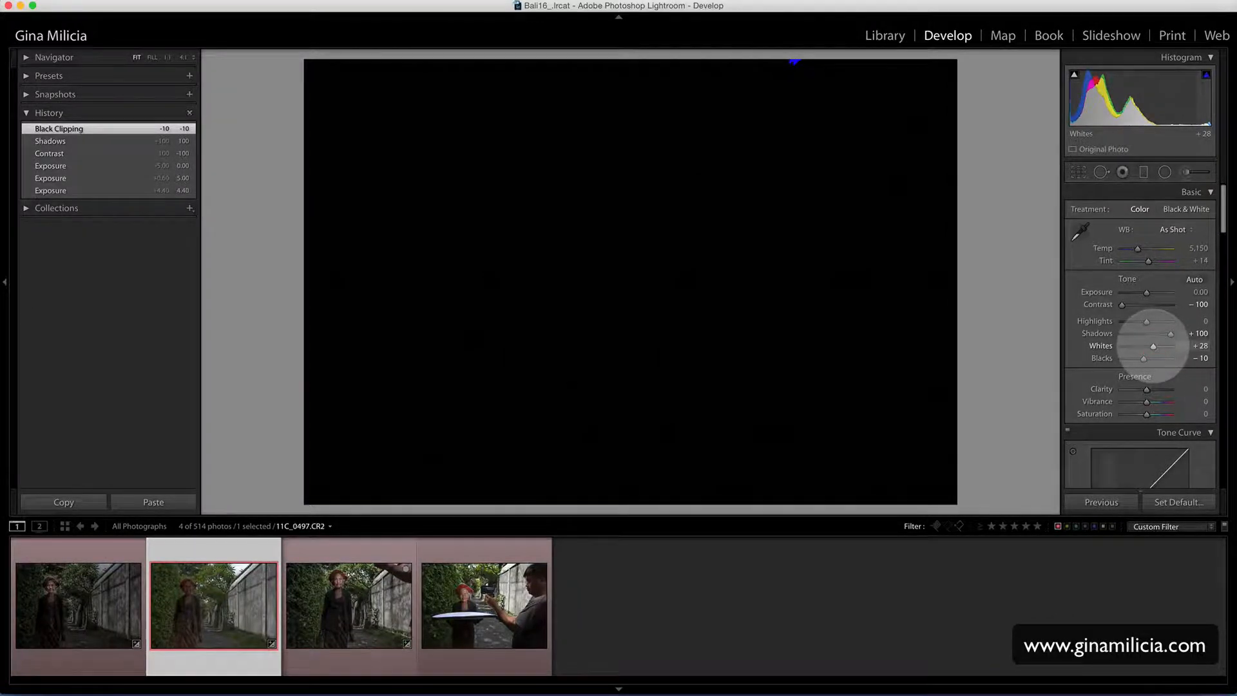
left_click(1153, 346)
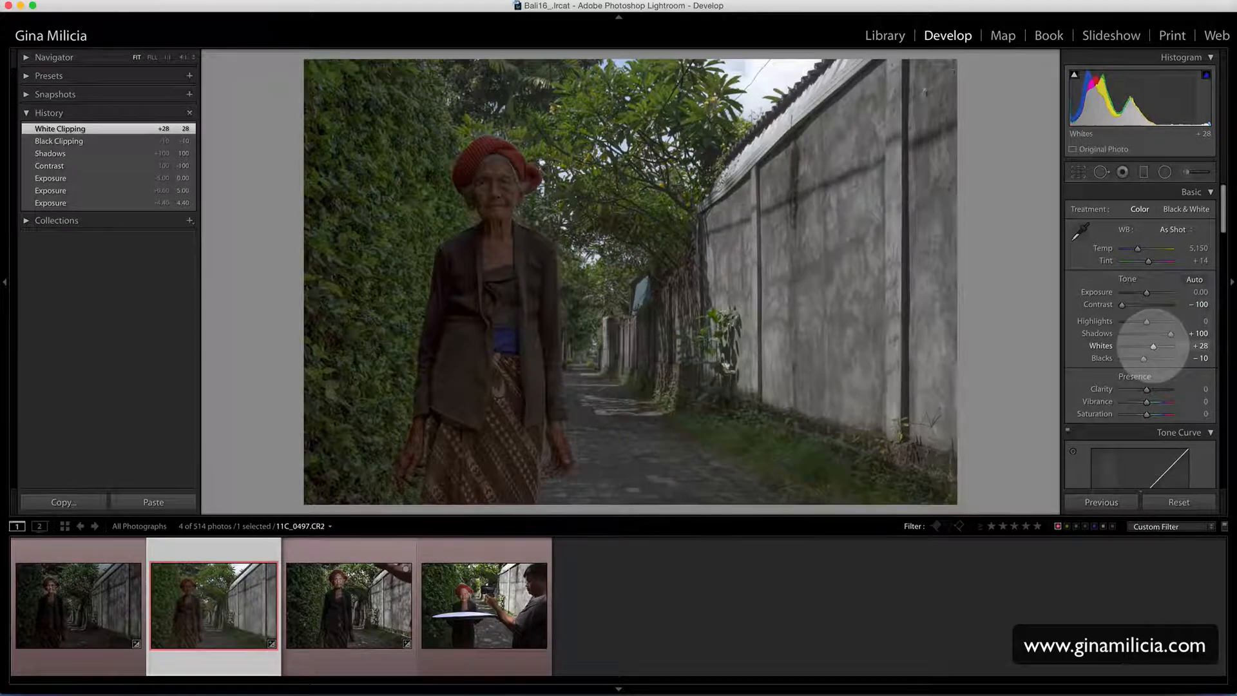
key("backslash")
key("backslash")
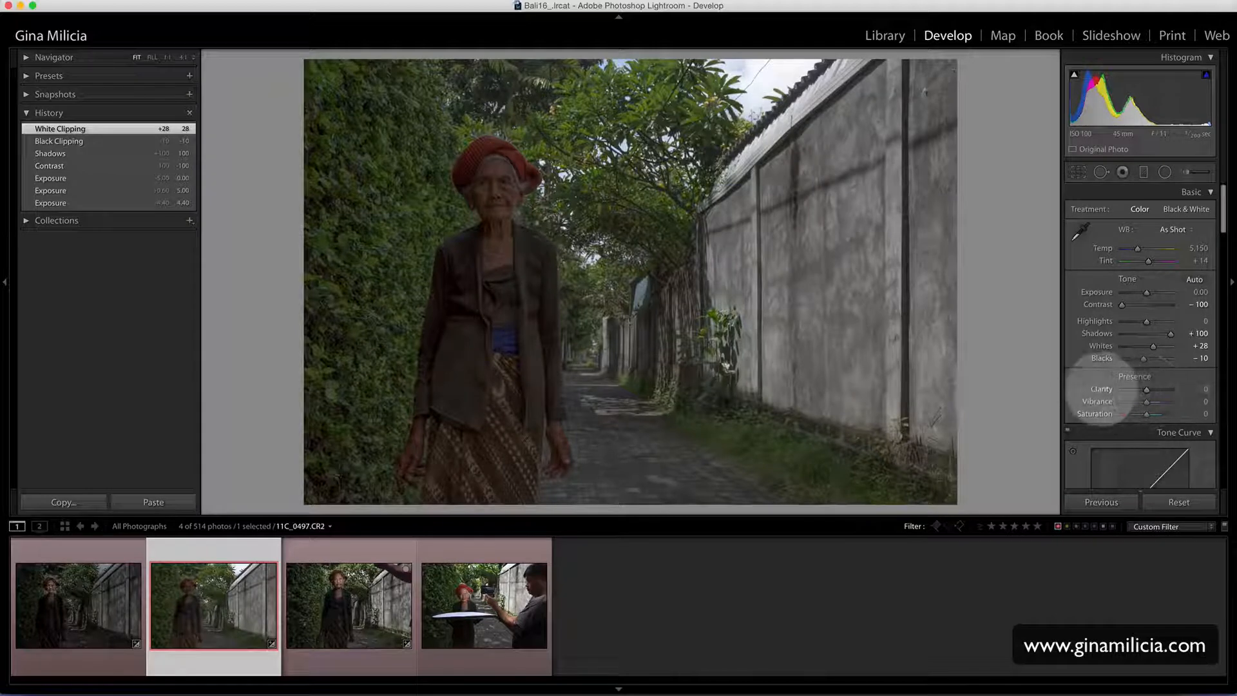
Set Clarity to +21, Saturation to −12 and Vibrance to +11, comparing the edit with the original photo.
mouse_move(1147, 390)
left_mouse_down()
mouse_move(1214, 396)
mouse_move(1151, 389)
left_mouse_up()
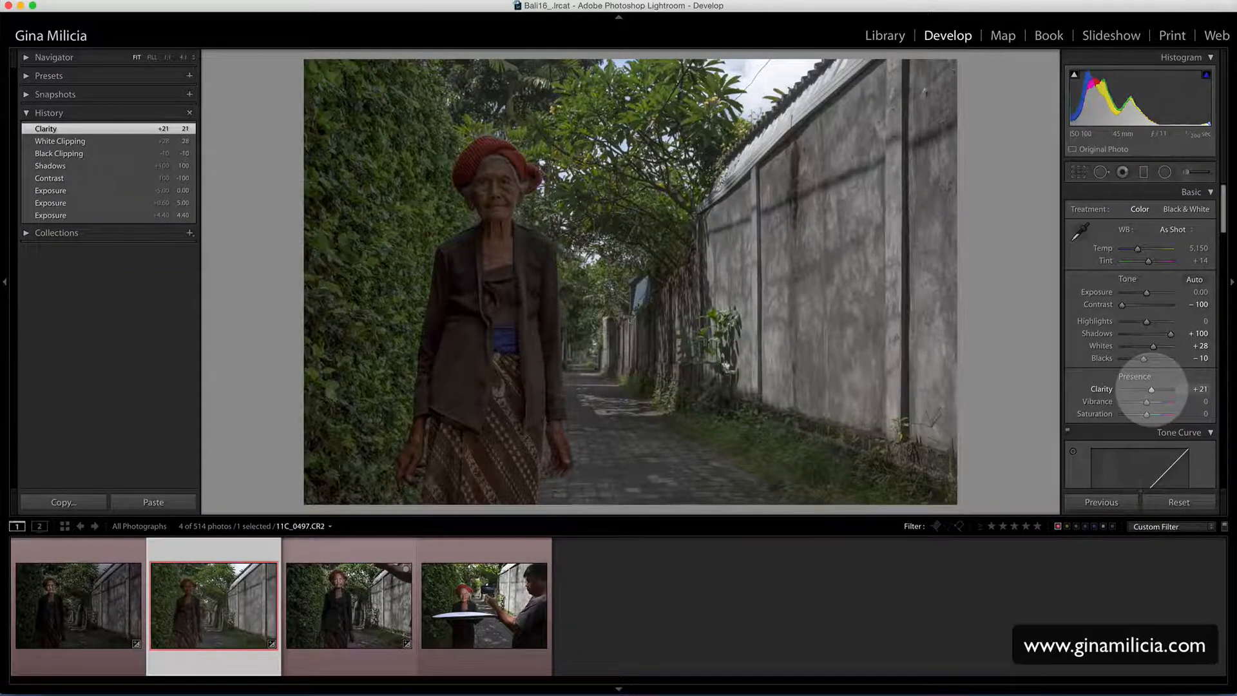
key("backslash")
key("backslash")
left_click_drag(1146, 415, 1145, 414)
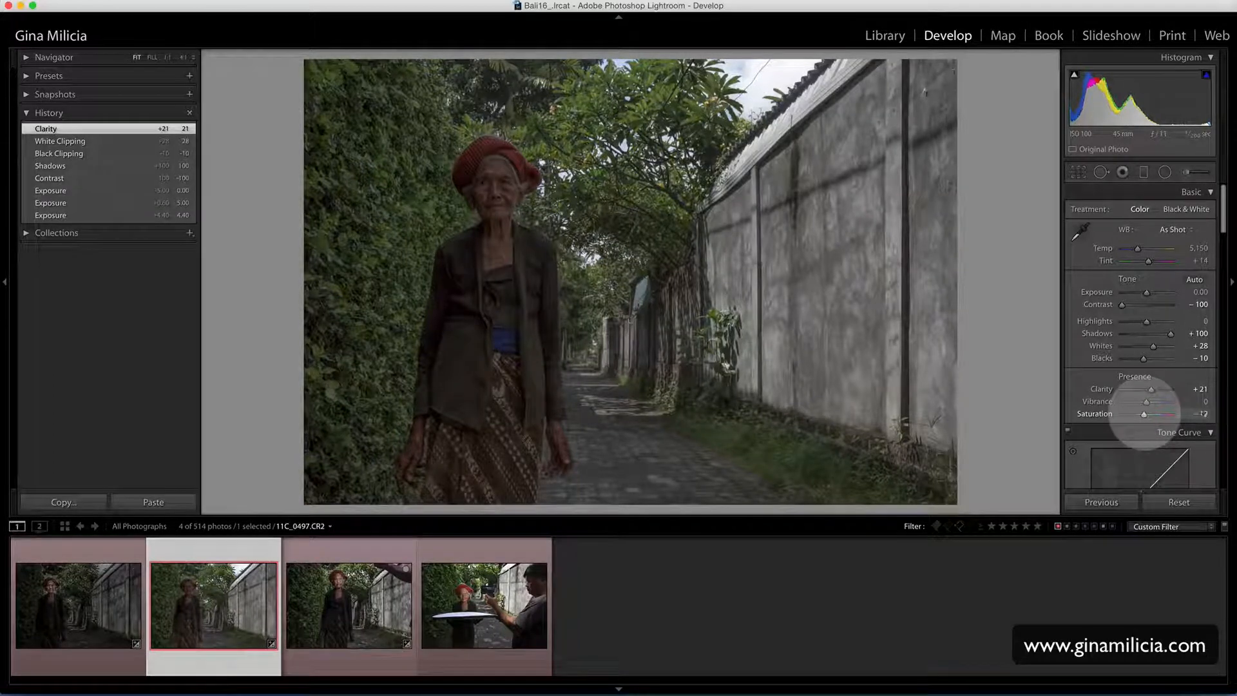
left_click_drag(1146, 402, 1150, 402)
key("backslash")
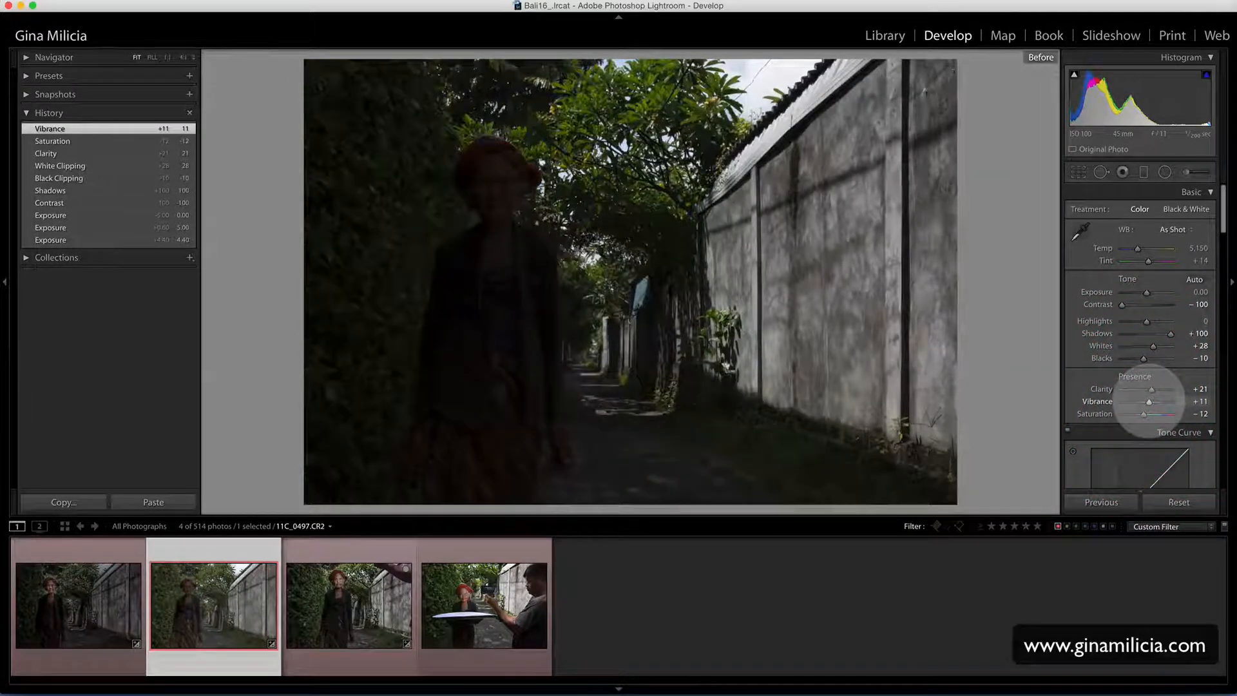
key("backslash")
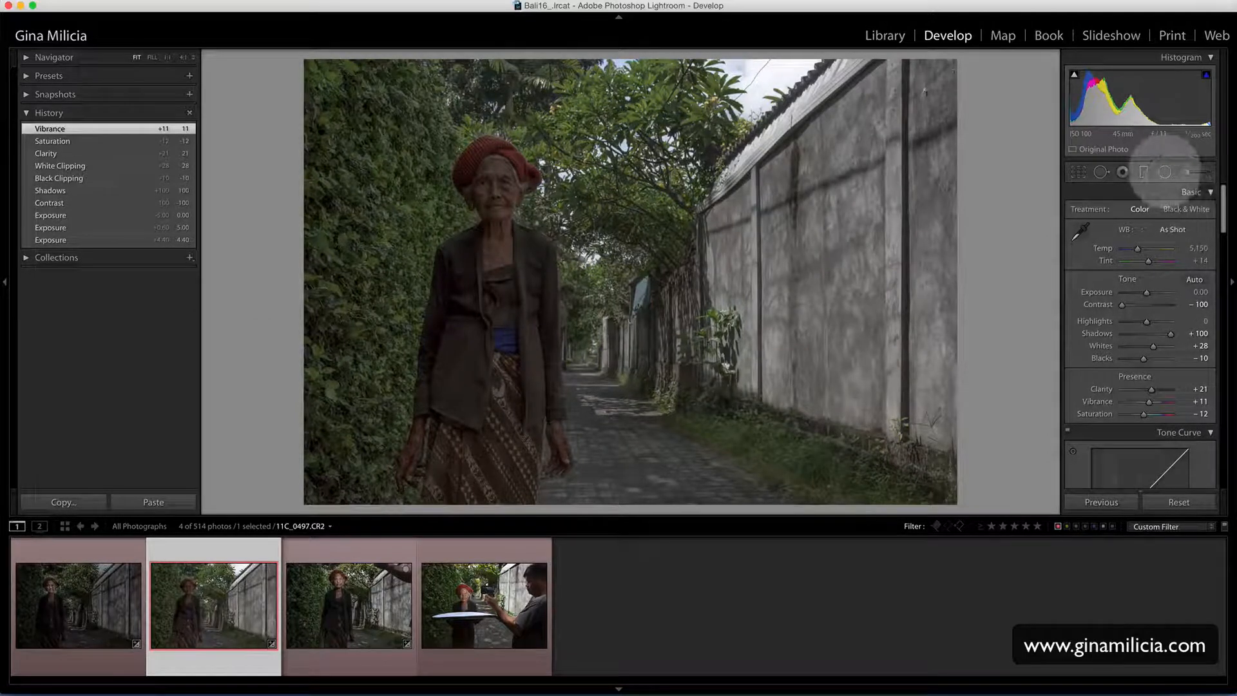
Add a radial filter centred on the woman's face, and set its Feather to 98 after testing a hard edge at 0.
left_click(1164, 170)
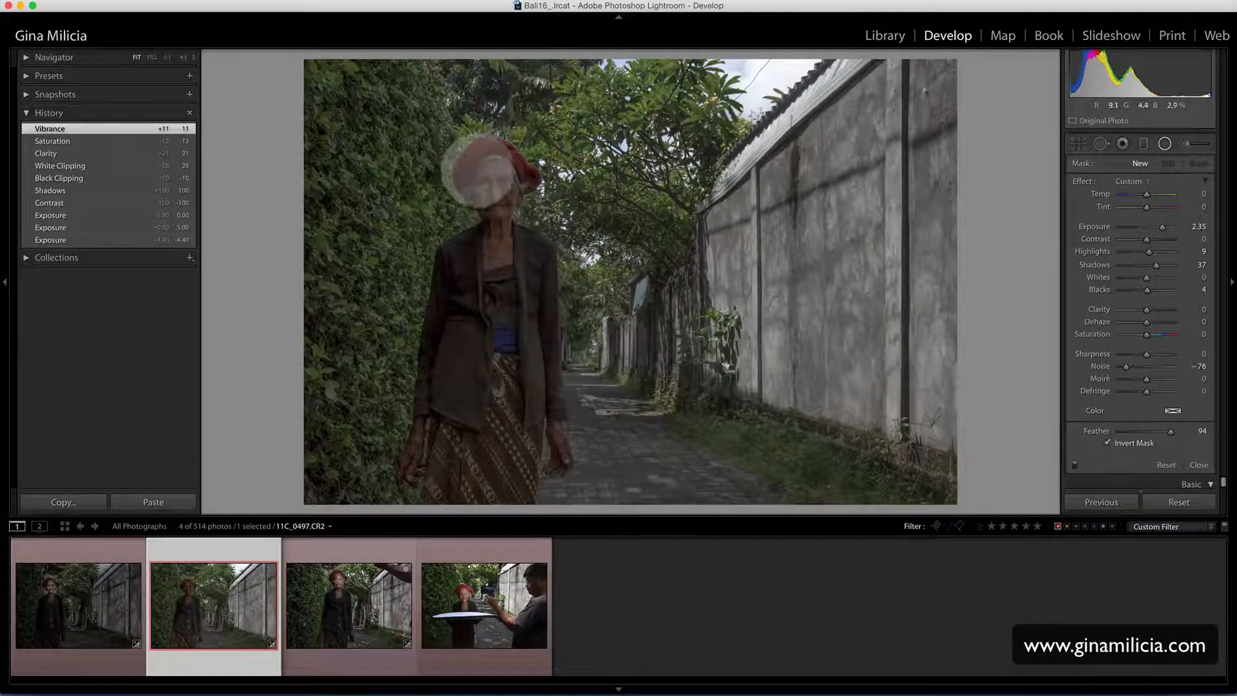
left_click_drag(470, 168, 491, 184)
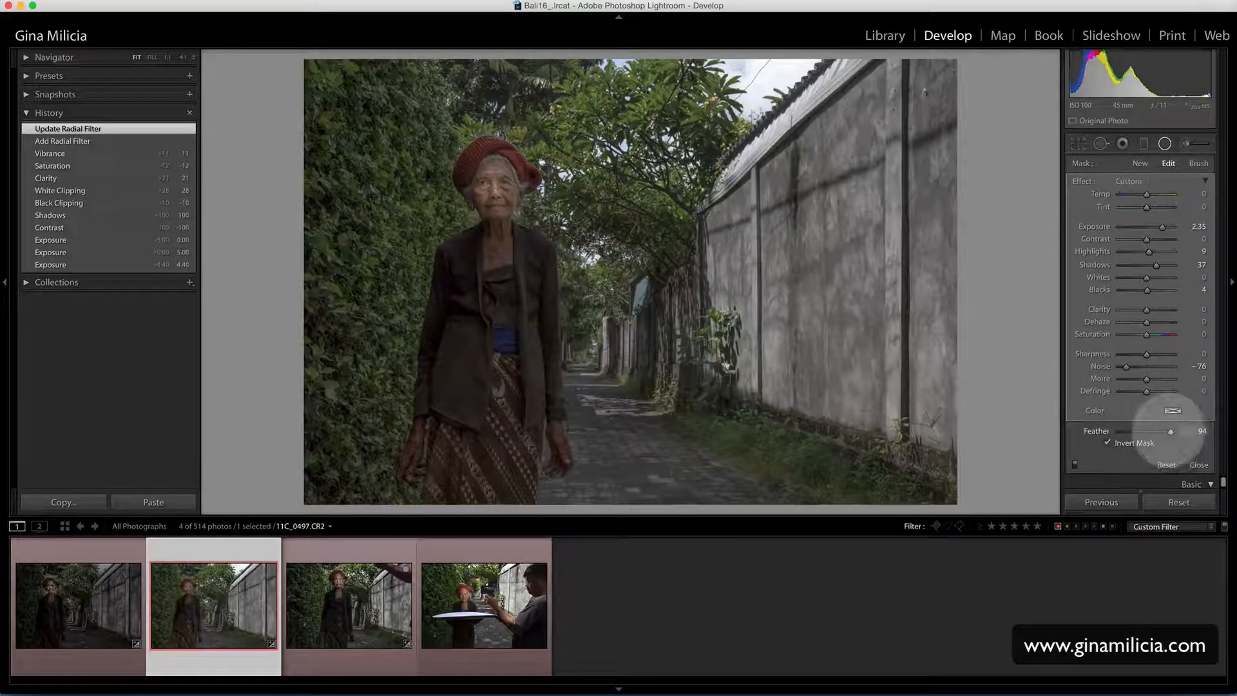
left_click_drag(1171, 430, 1082, 429)
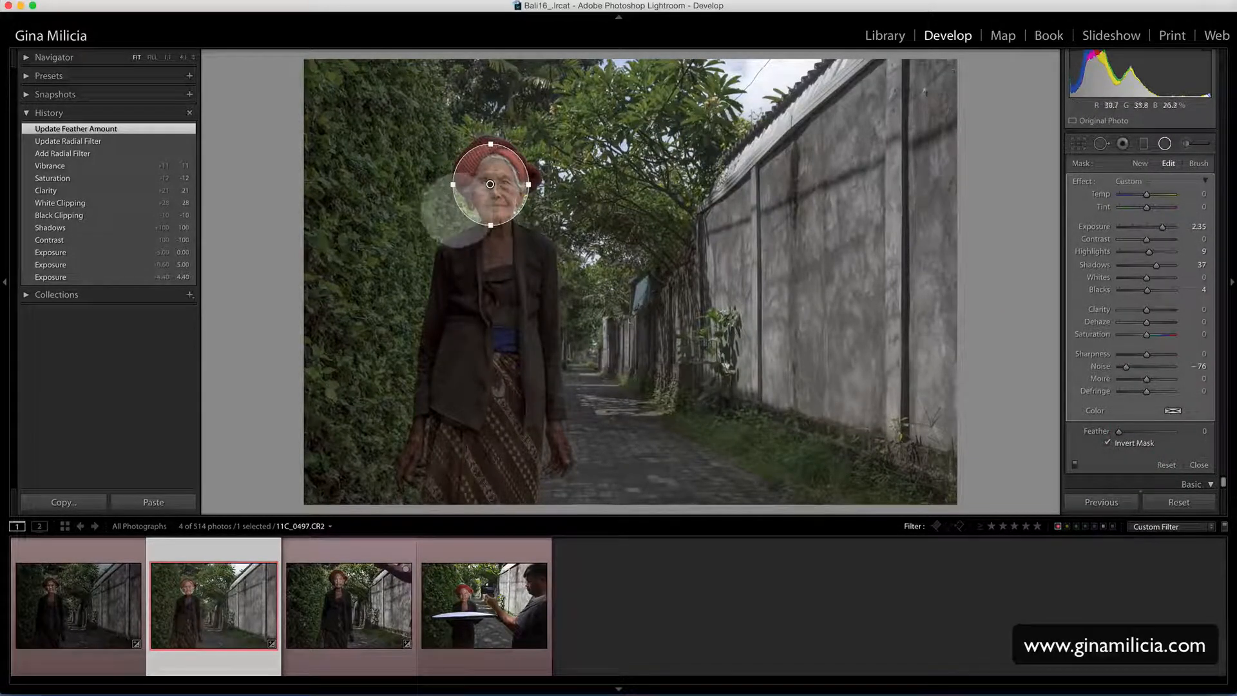
left_click_drag(489, 184, 494, 191)
left_click_drag(1118, 431, 1174, 432)
left_click_drag(1173, 431, 1171, 432)
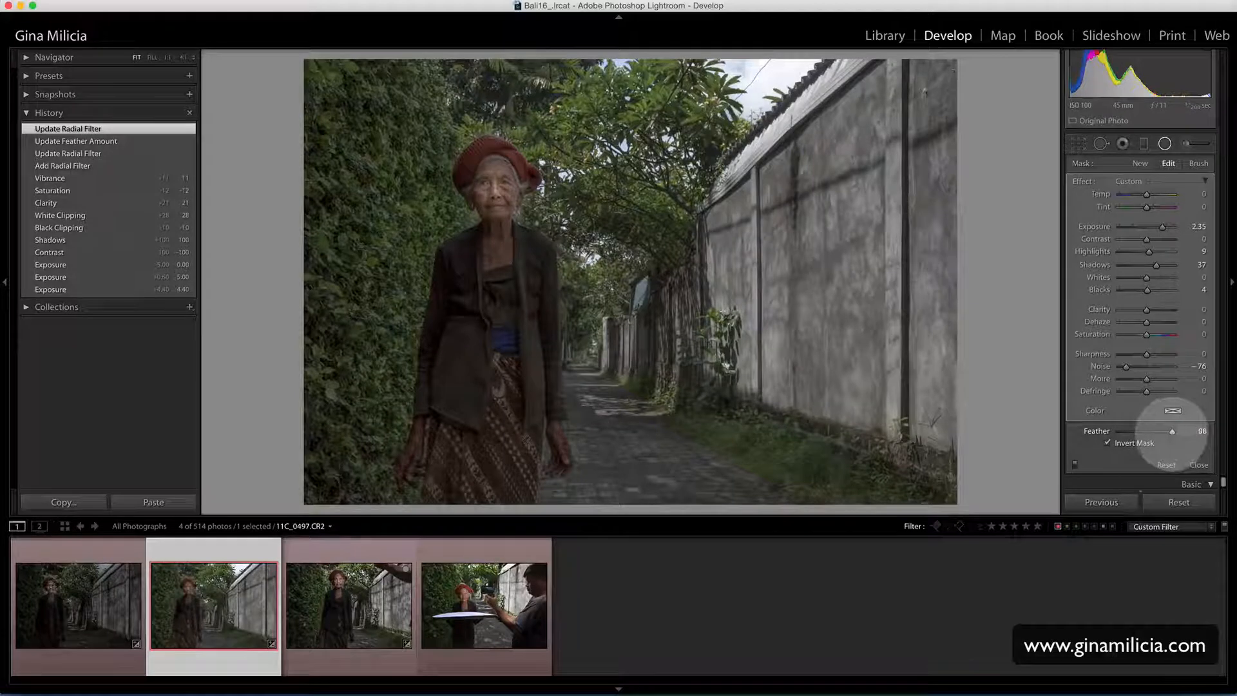
left_click(1172, 432)
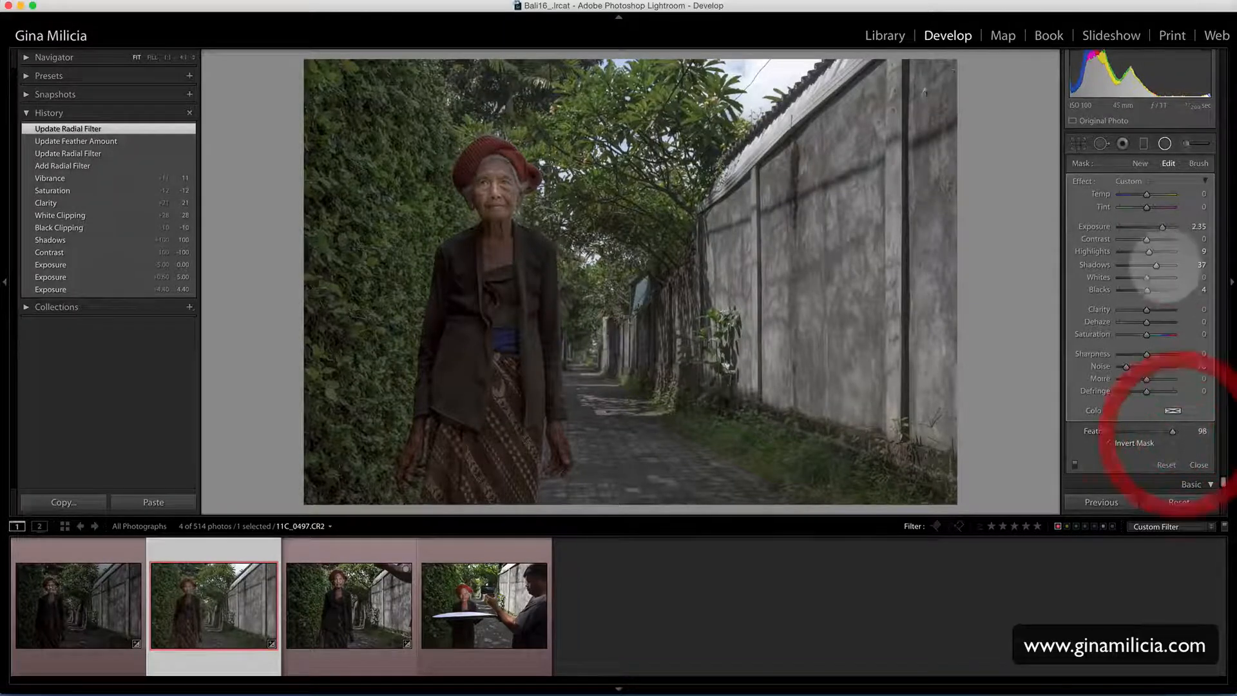
Raise the radial filter's Exposure to 3.44 and stretch its ellipse over the head and neck, checking the mask overlay and the original photo.
left_click_drag(1162, 226, 1169, 227)
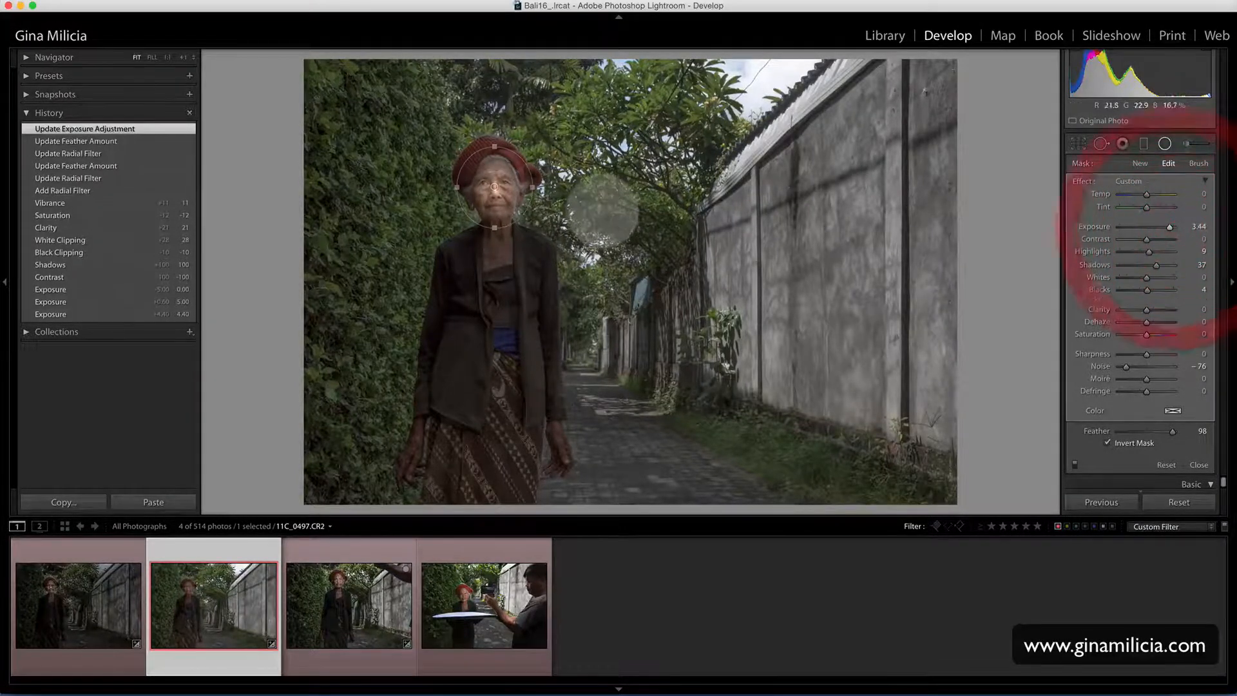
mouse_move(497, 186)
left_mouse_down()
mouse_move(497, 137)
mouse_move(503, 175)
left_mouse_up()
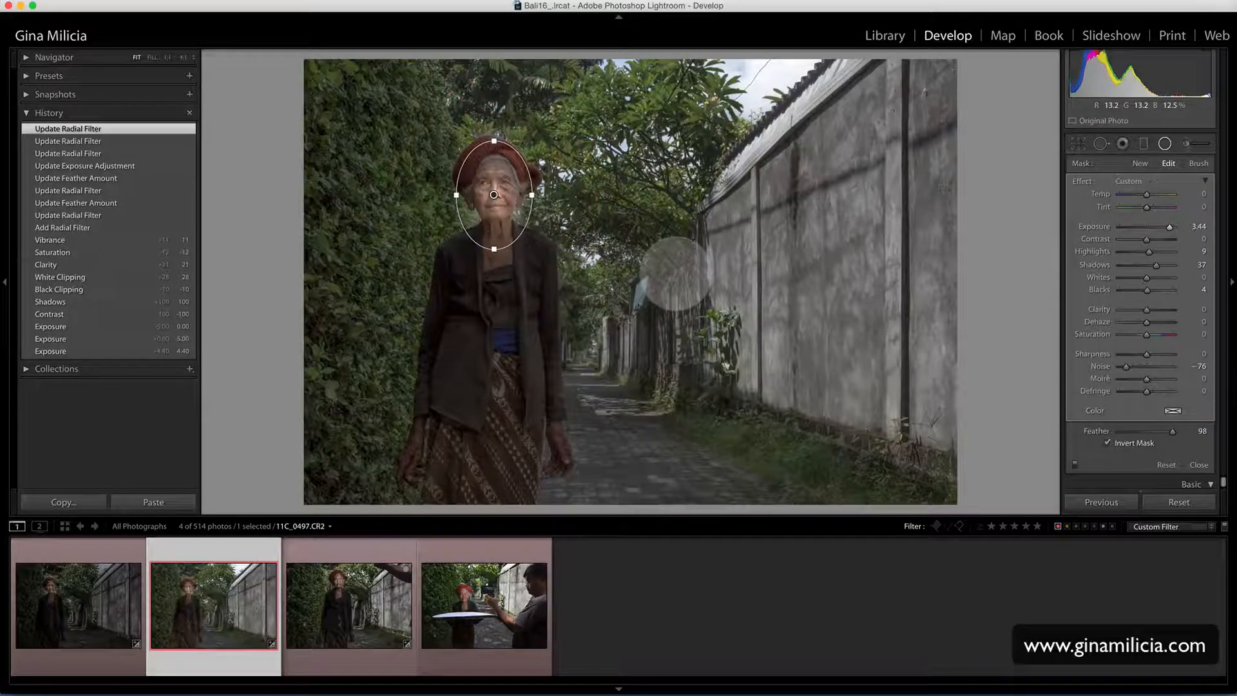
key("o")
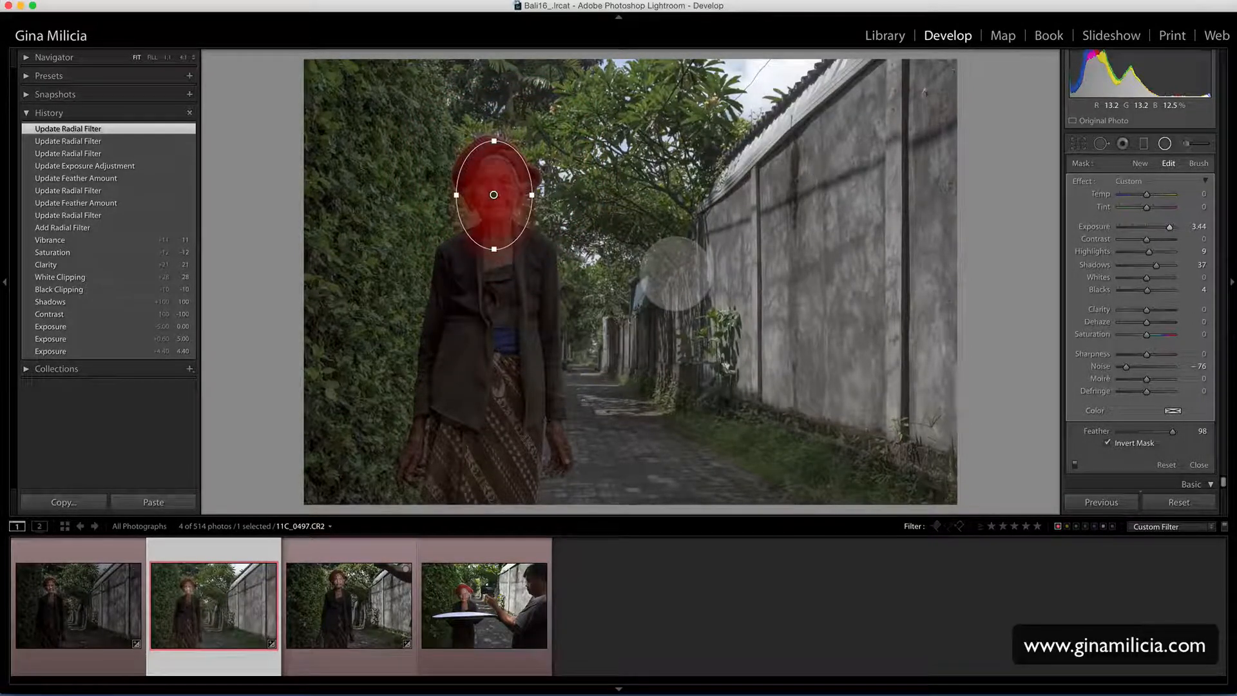
key("o")
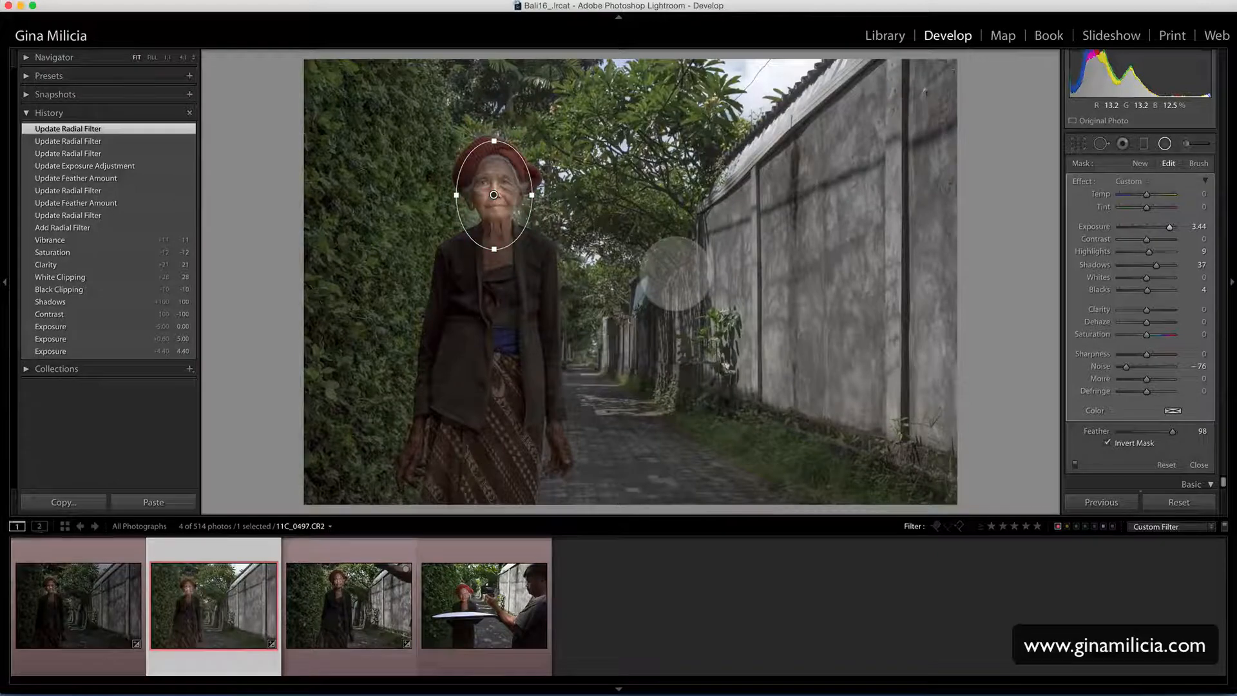
key("backslash")
key("backslash")
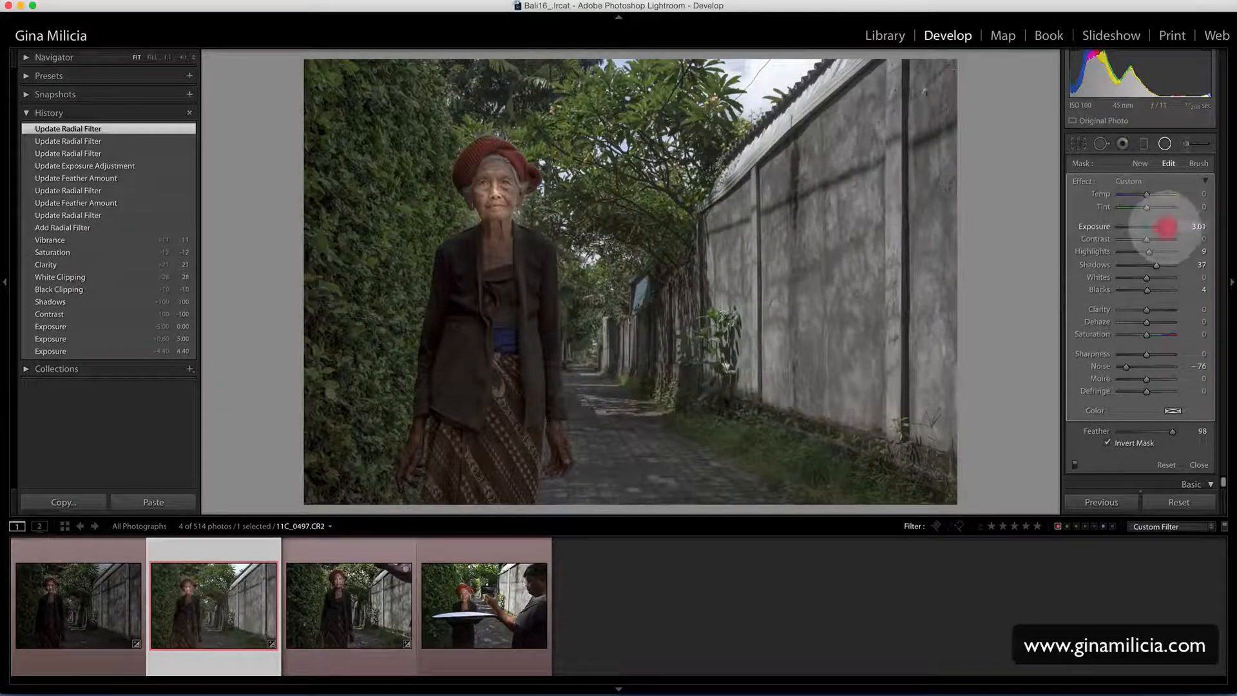
Refine the face filter with Exposure 2.01, Shadows 26, Noise 6, Blacks −16 and Clarity 21.
left_click(1166, 226)
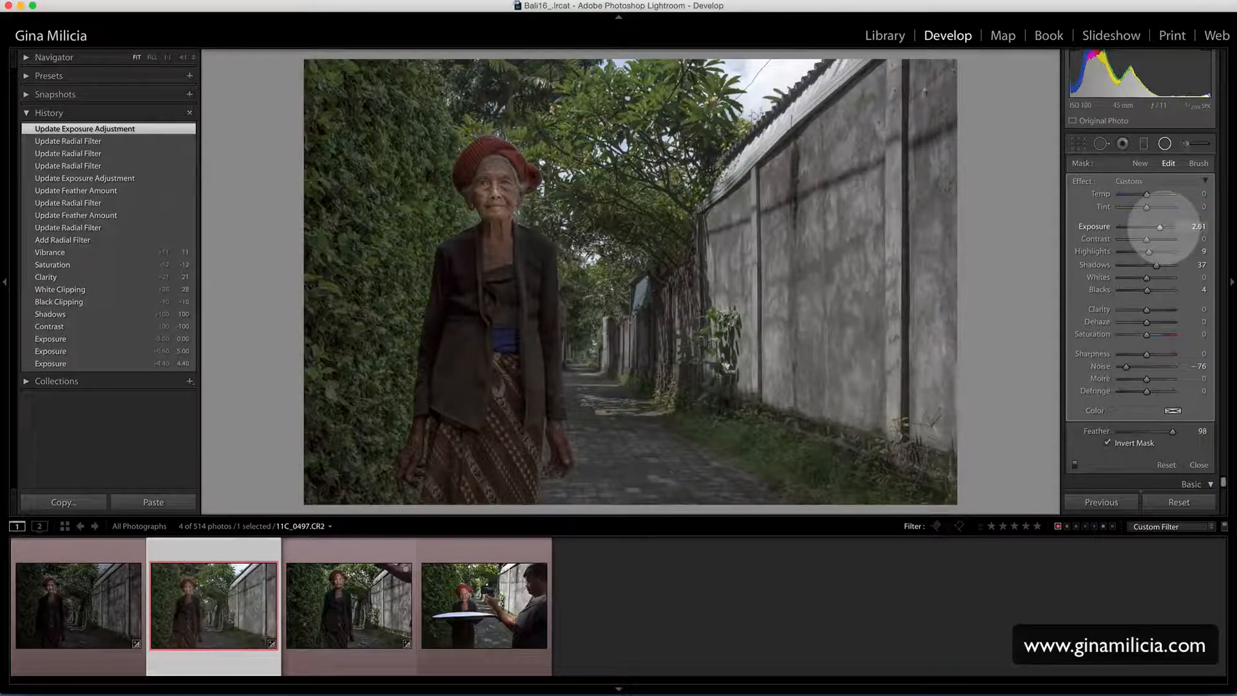
left_click_drag(1160, 227, 1159, 226)
left_click_drag(1160, 227, 1153, 265)
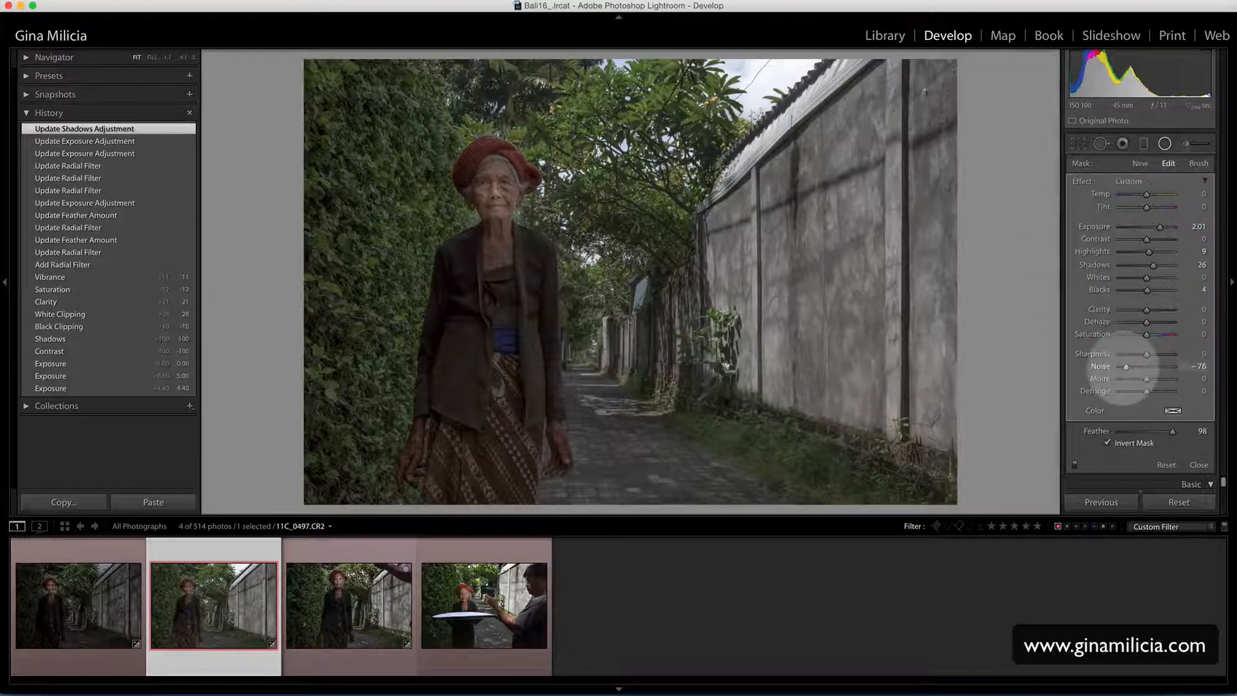
left_click_drag(1126, 366, 1147, 366)
left_click_drag(1147, 290, 1152, 310)
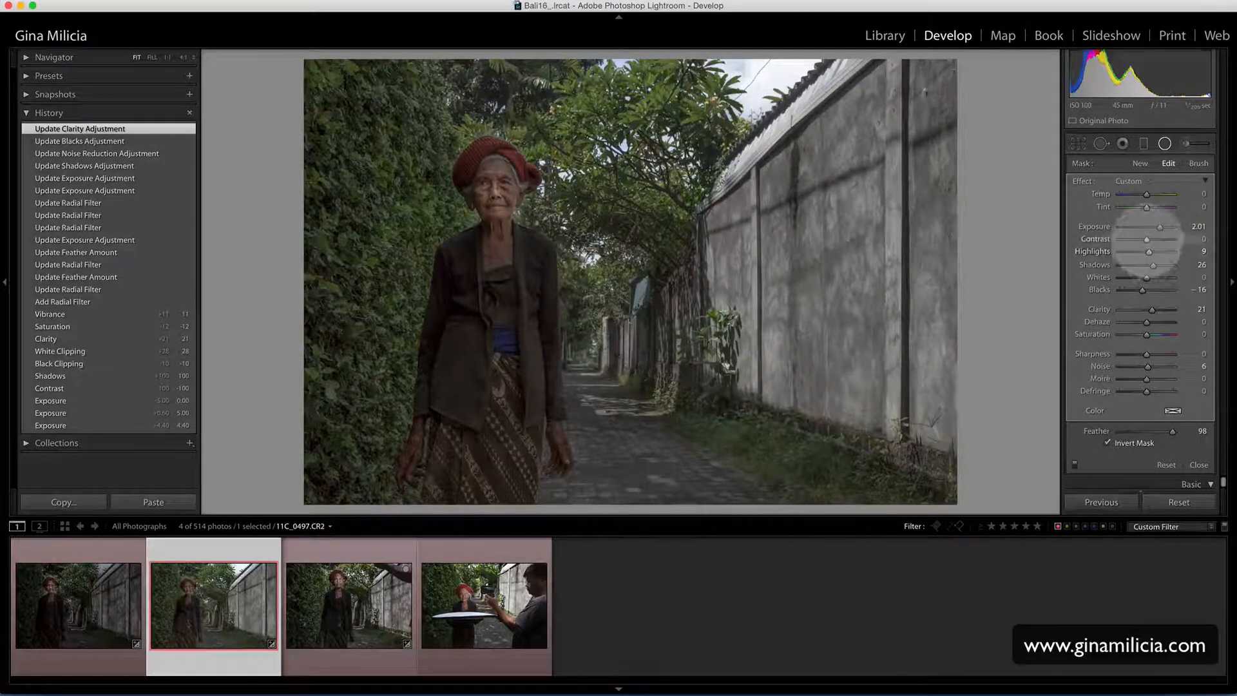
Set the face filter's Contrast to 5 and Exposure to 2.38, and compare the edit with the original photo.
left_click_drag(1148, 241, 1162, 226)
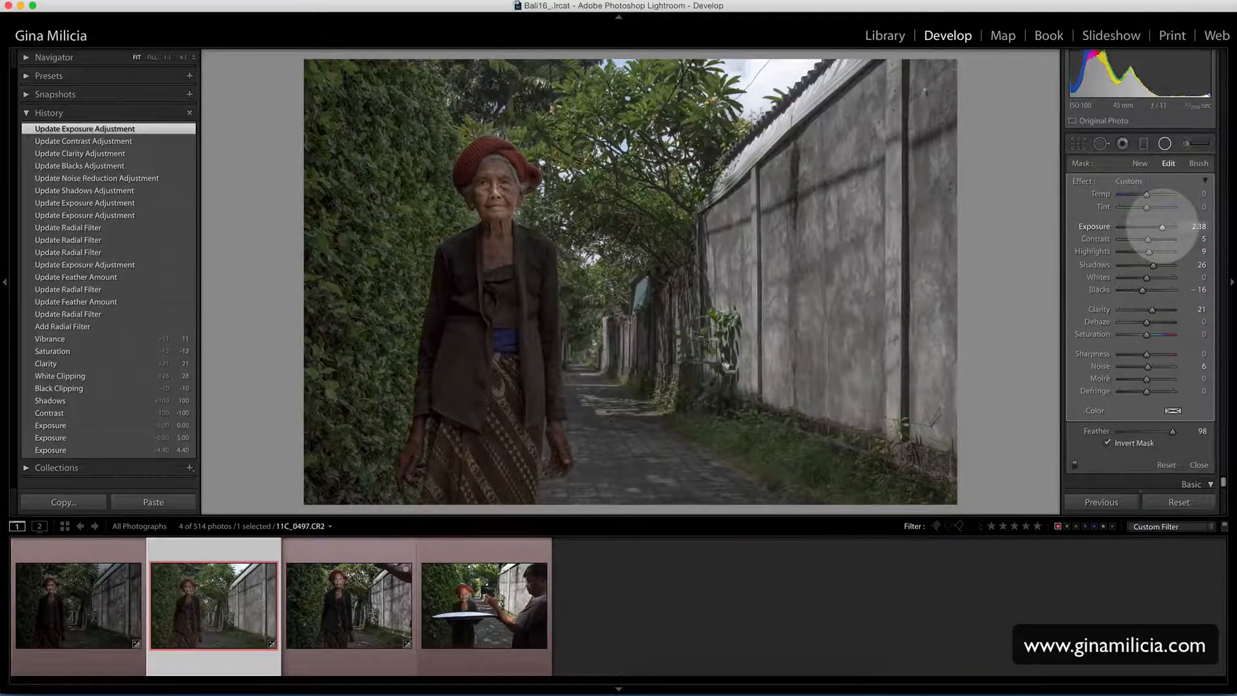
key("backslash")
key("backslash")
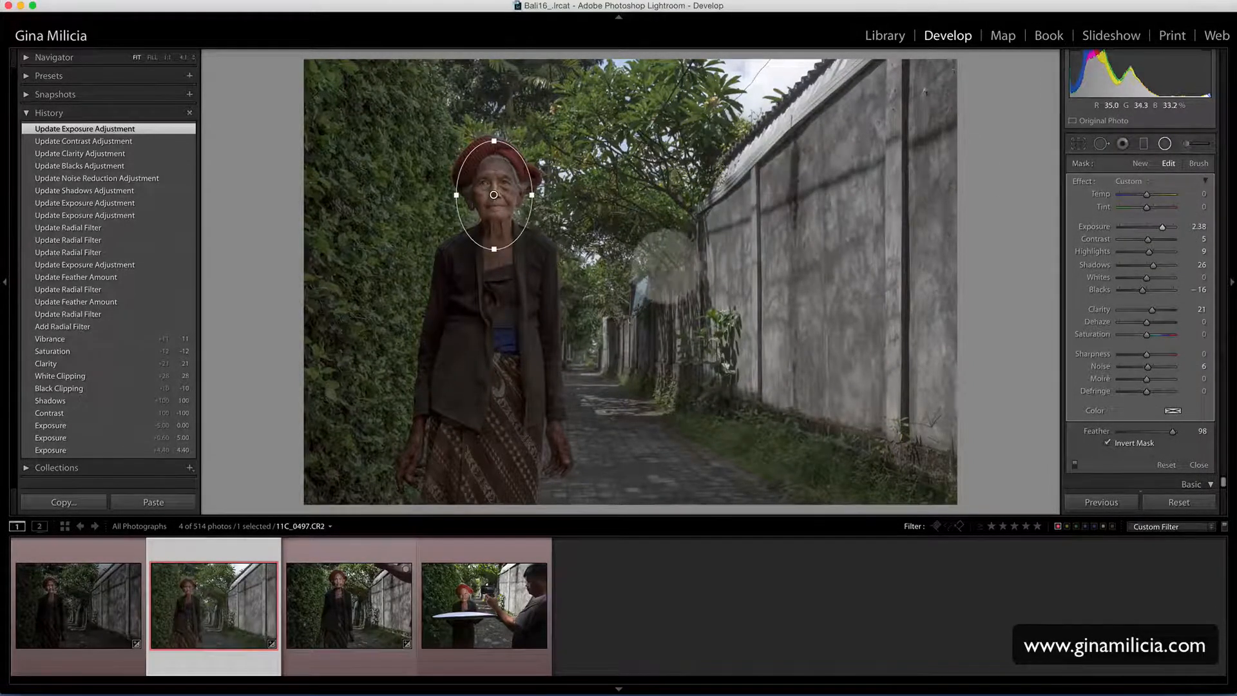
Add a graduated filter from the photo's right edge across the wall, with Exposure −1.03, Contrast 17, Shadows 10, Highlights 0 and Noise 0.
left_click(1140, 163)
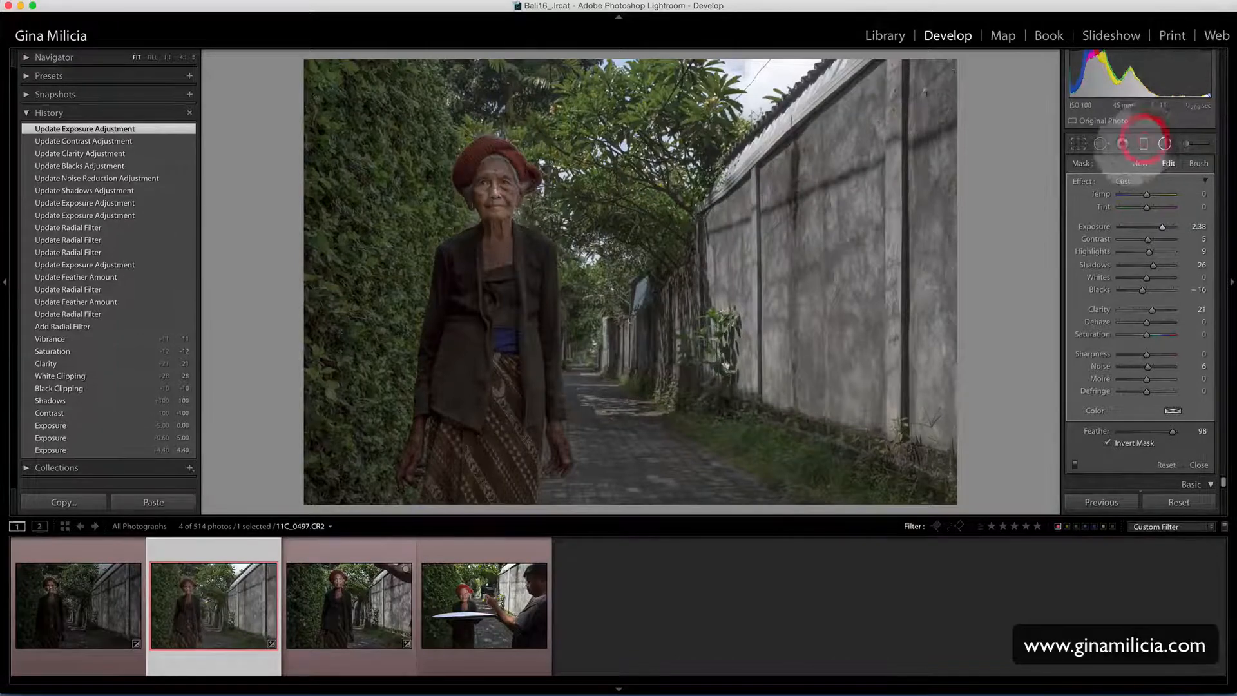
left_click_drag(956, 235, 610, 262)
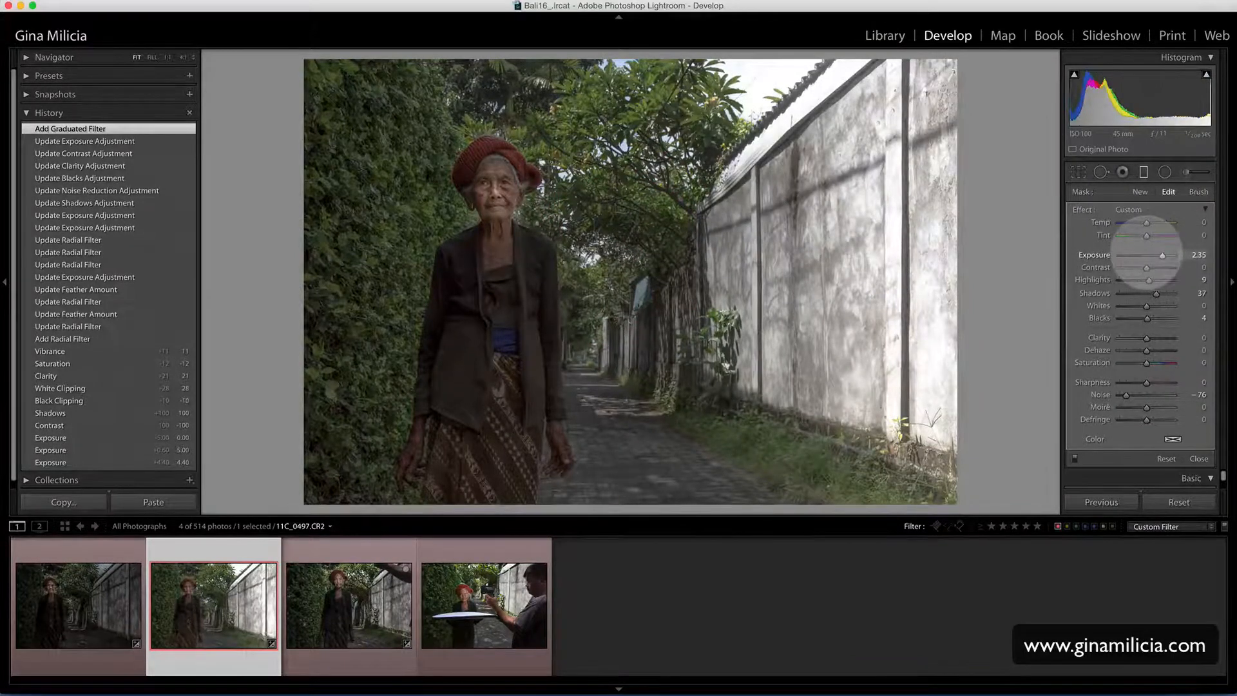
left_click_drag(1124, 257, 1151, 267)
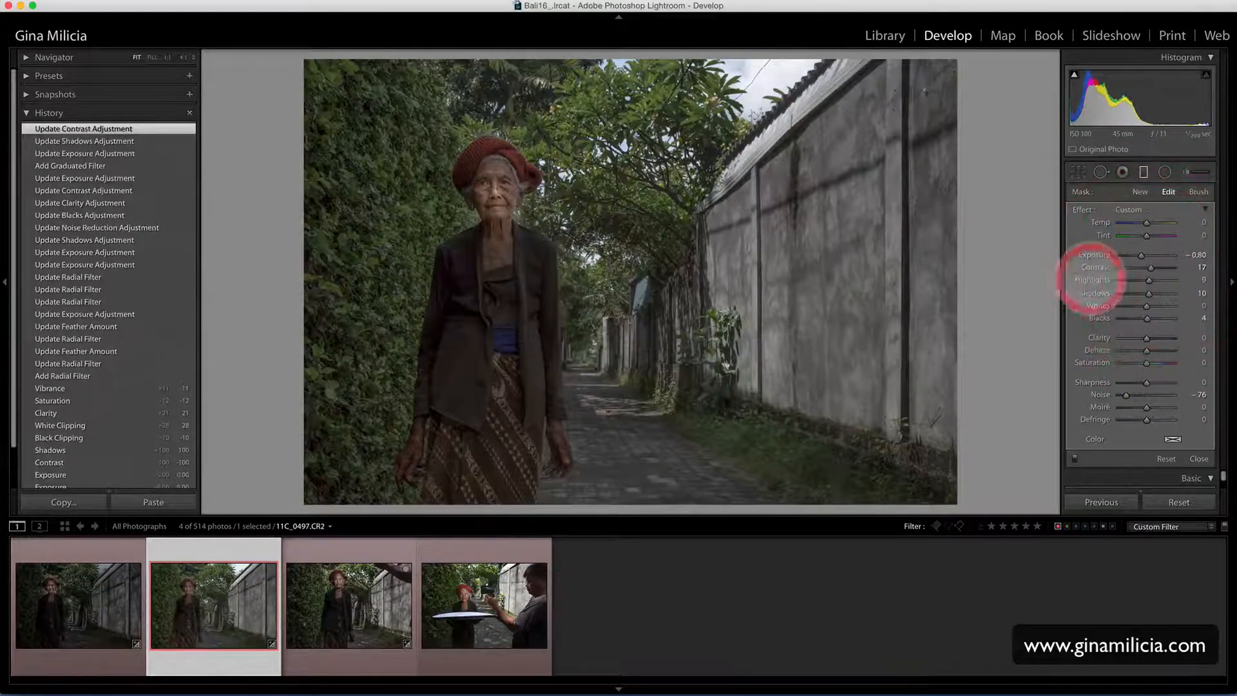
double_click(1092, 280)
double_click(1100, 394)
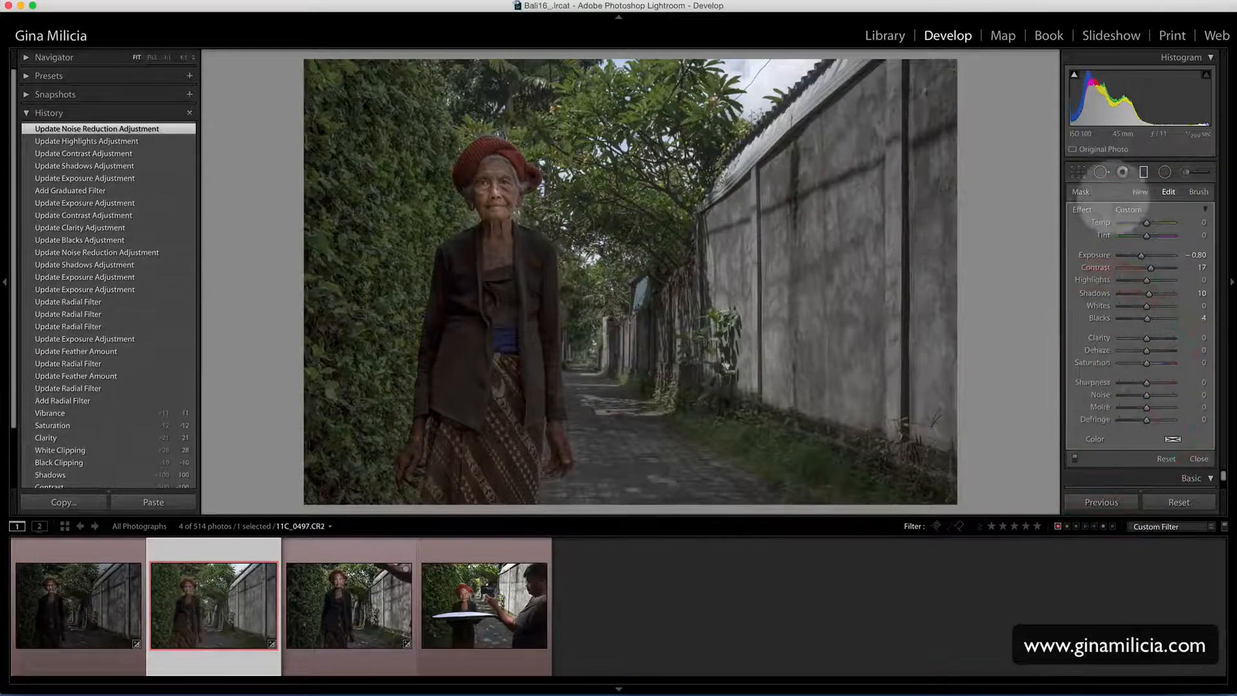
left_click_drag(1141, 255, 1139, 255)
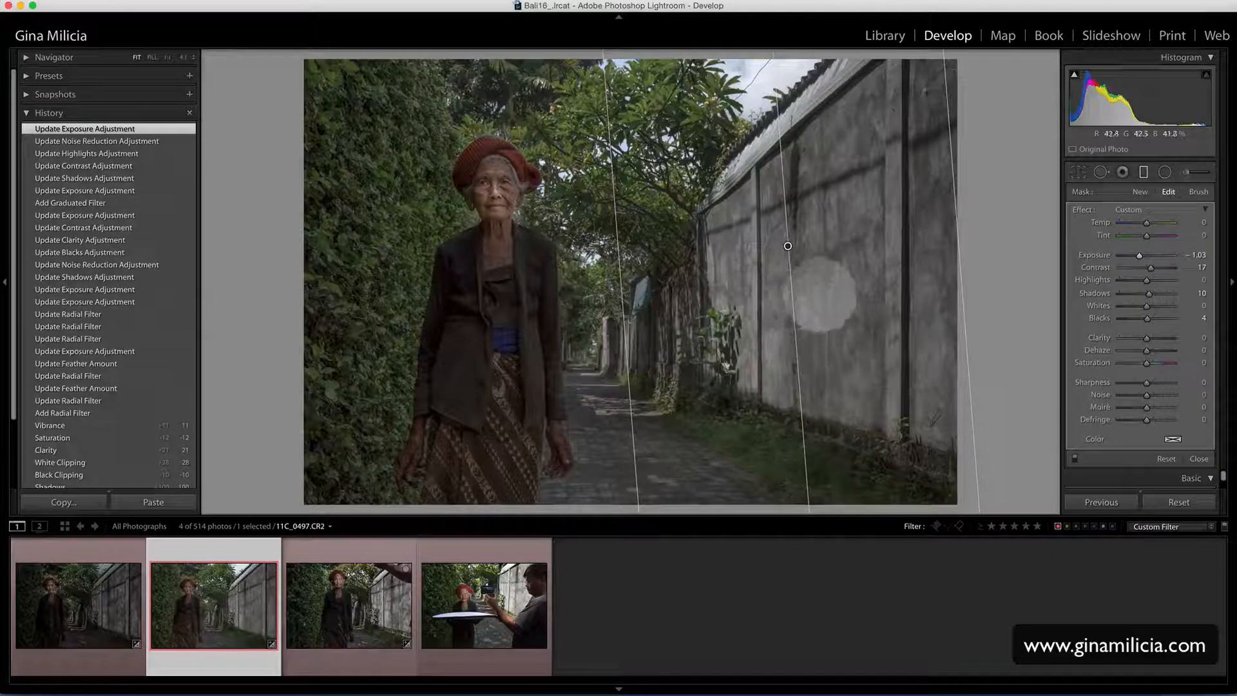
Add a small radial filter on the hedge beside the woman, with Exposure 1.95, Highlights 17, Shadows 0 and Noise 0.
left_click(1139, 192)
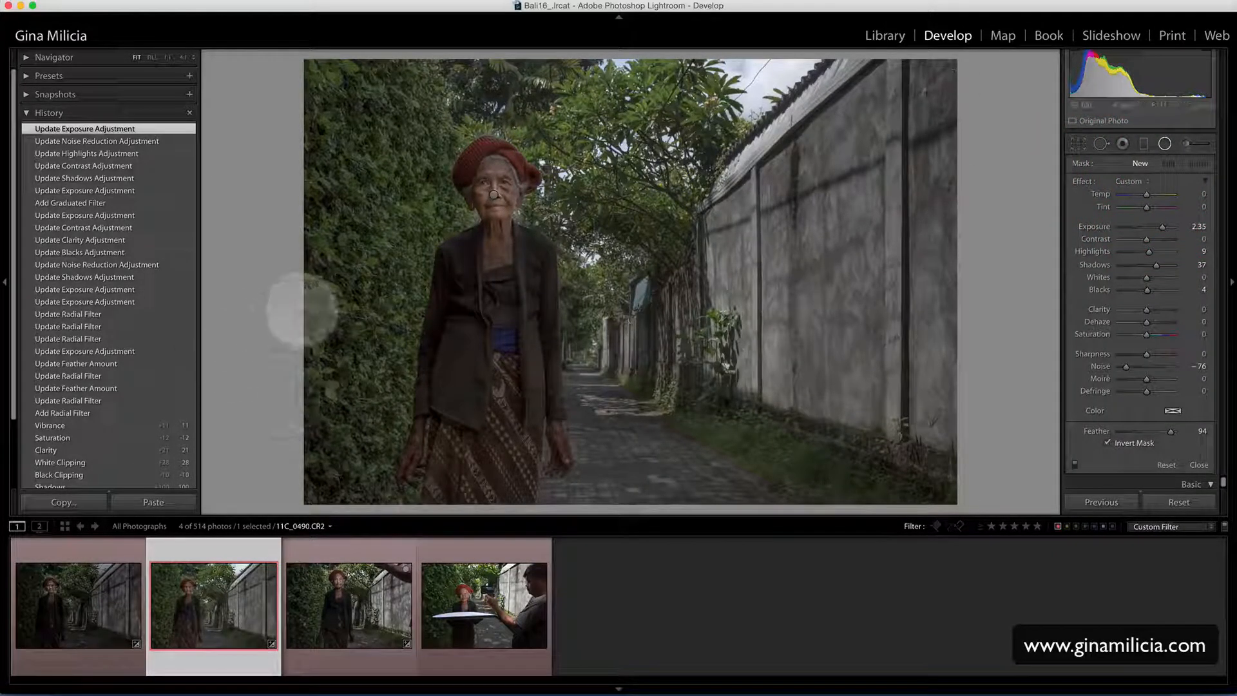
mouse_move(325, 319)
left_mouse_down()
mouse_move(361, 356)
mouse_move(343, 335)
mouse_move(359, 322)
left_mouse_up()
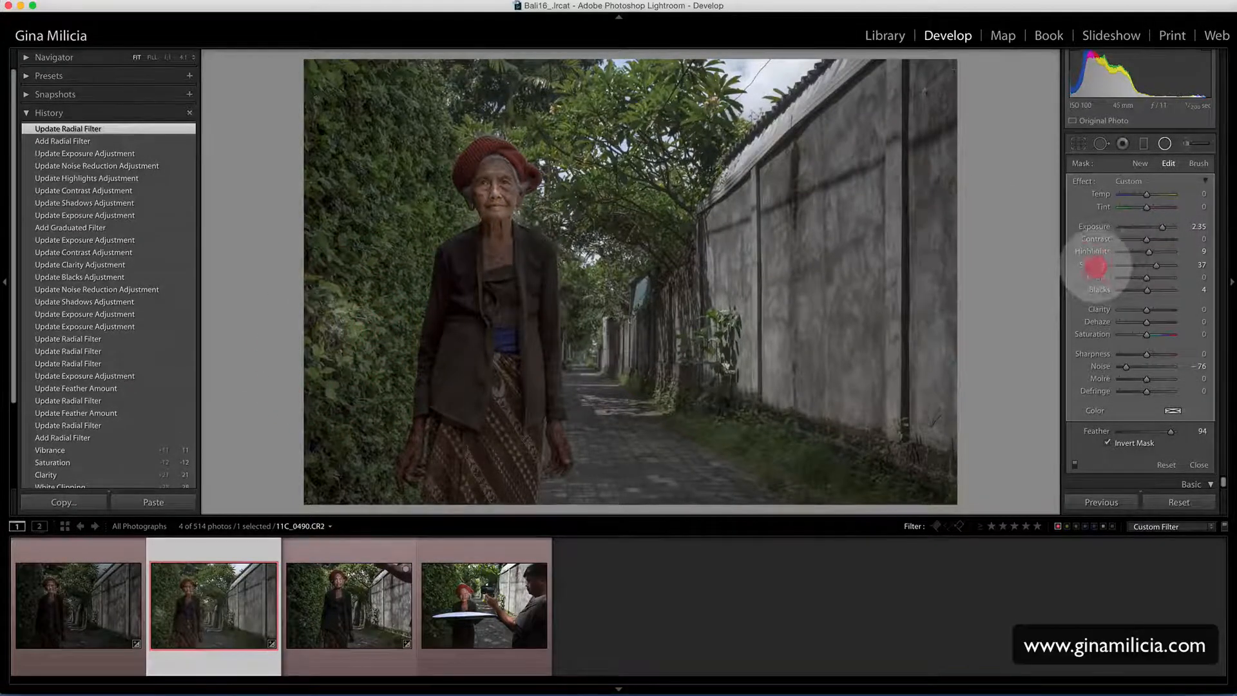
double_click(1095, 265)
double_click(1100, 365)
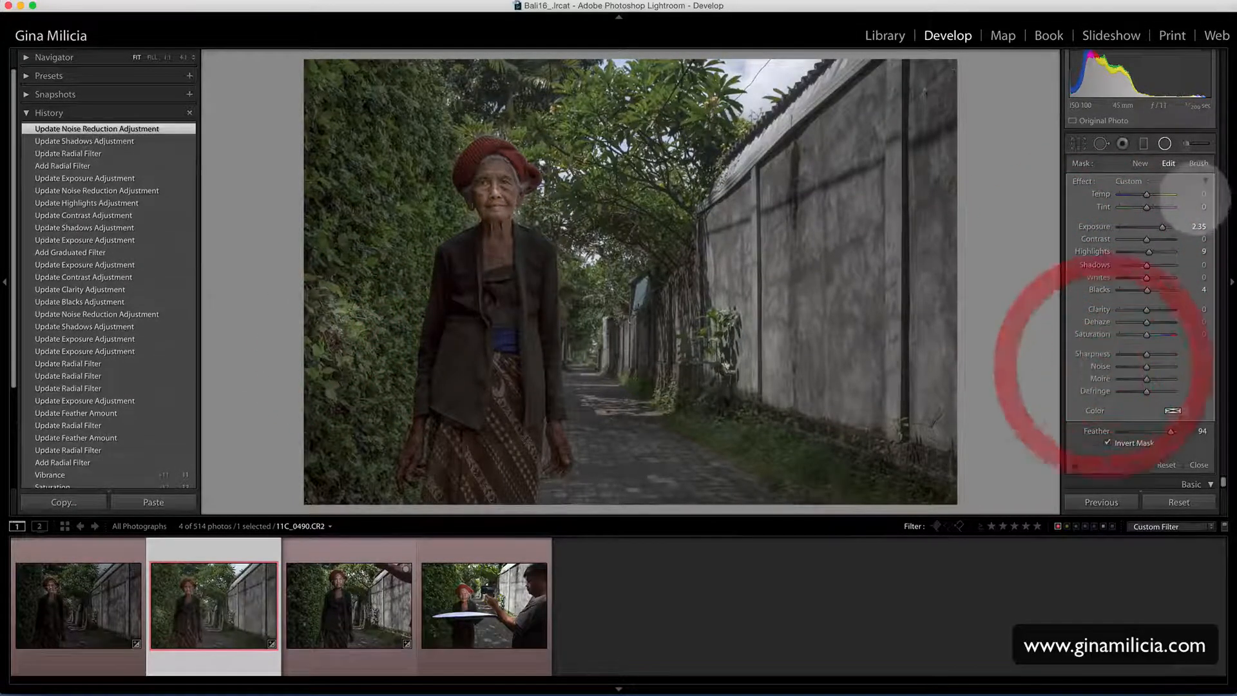
left_click_drag(1163, 227, 1160, 227)
left_click_drag(1149, 252, 1160, 227)
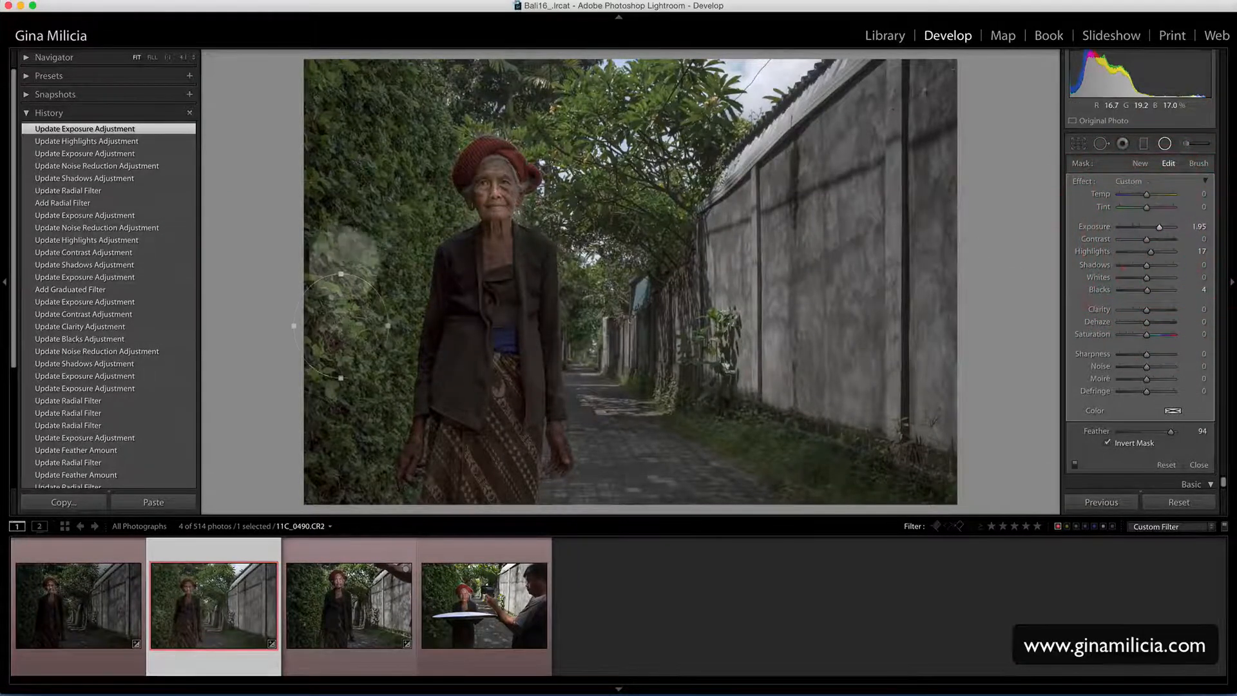
Duplicate the hedge's radial filter, flatten the copy into a tilted ellipse and place it on the grass at the foot of the wall.
right_click(345, 326)
left_click(375, 333)
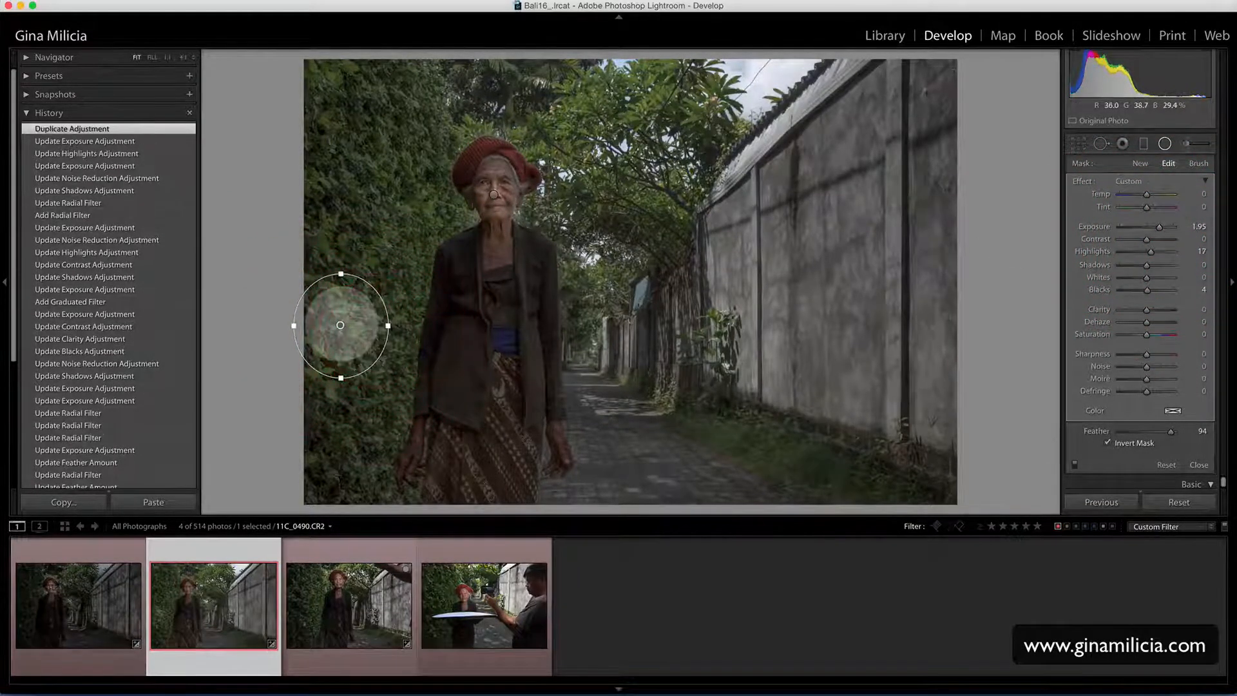
left_click_drag(340, 325, 657, 223)
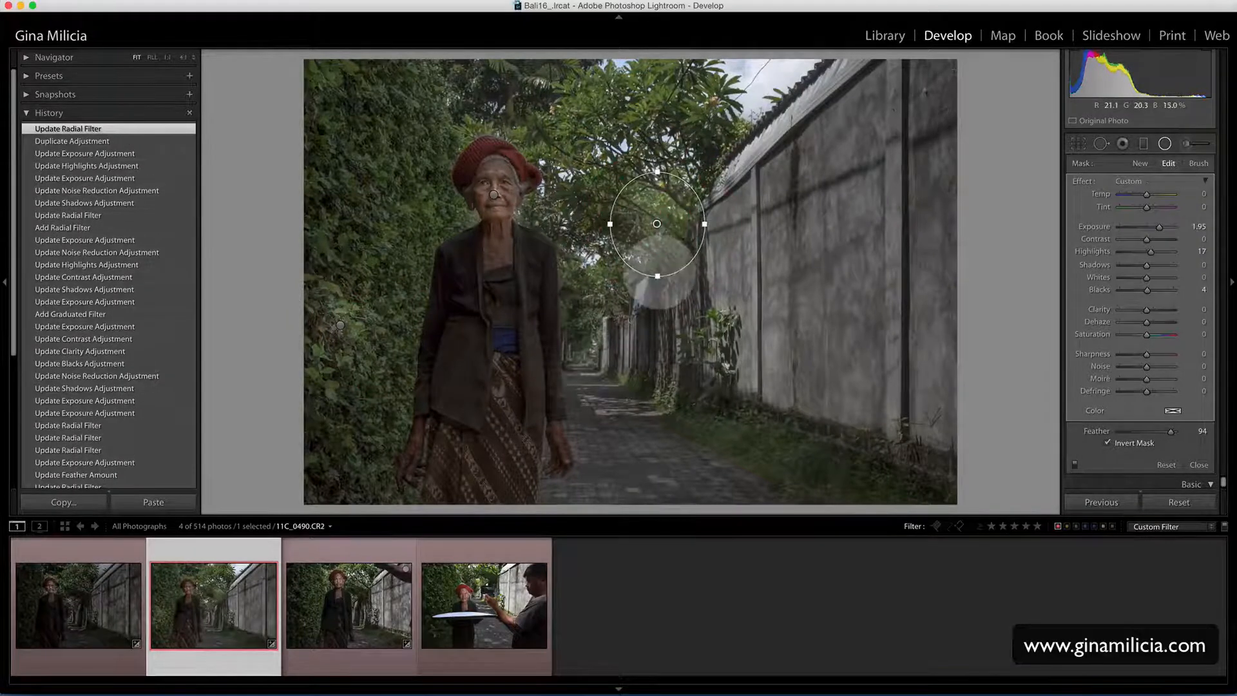
left_click_drag(657, 276, 661, 243)
left_click_drag(657, 225, 752, 435)
Place further duplicates of the radial filter on the trees, the upper hedge and the grass in the photo's lower right corner.
right_click(616, 186)
left_click(628, 191)
right_click(848, 477)
left_click(875, 484)
right_click(340, 82)
left_click(358, 94)
left_click(815, 475)
Duplicate the radial filter in place on the grass below the wall, and compare the edit with the original photo with the pins hidden.
right_click(752, 435)
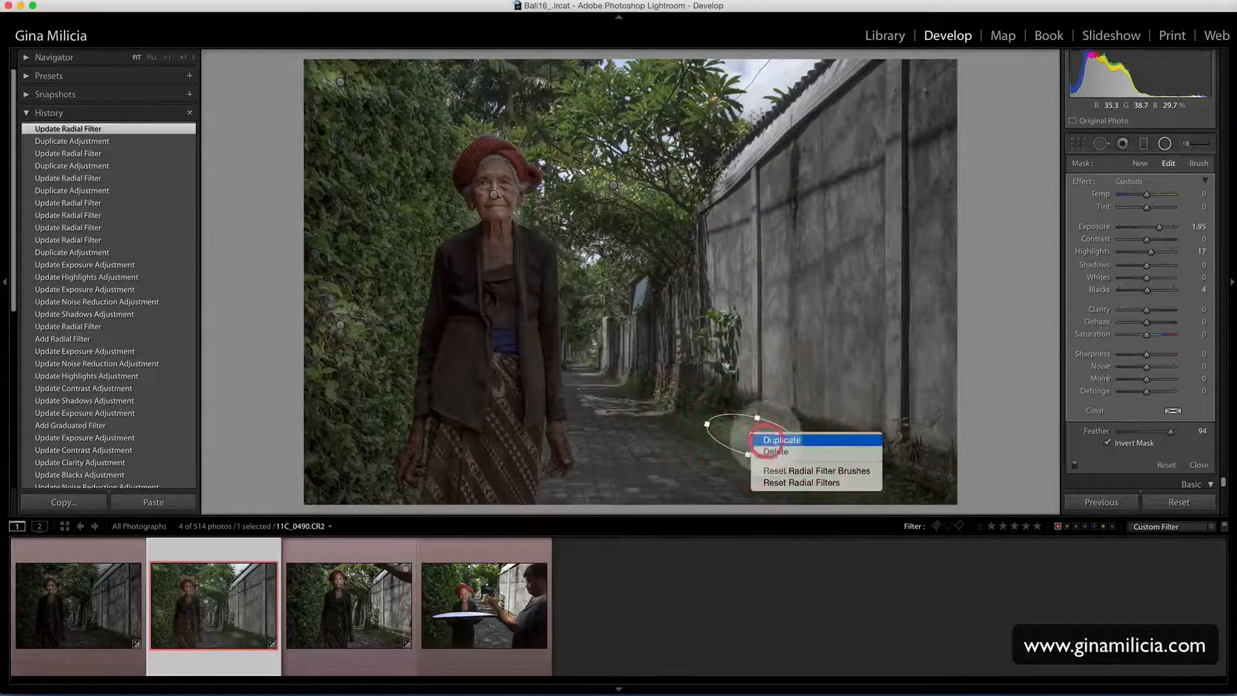
left_click(768, 438)
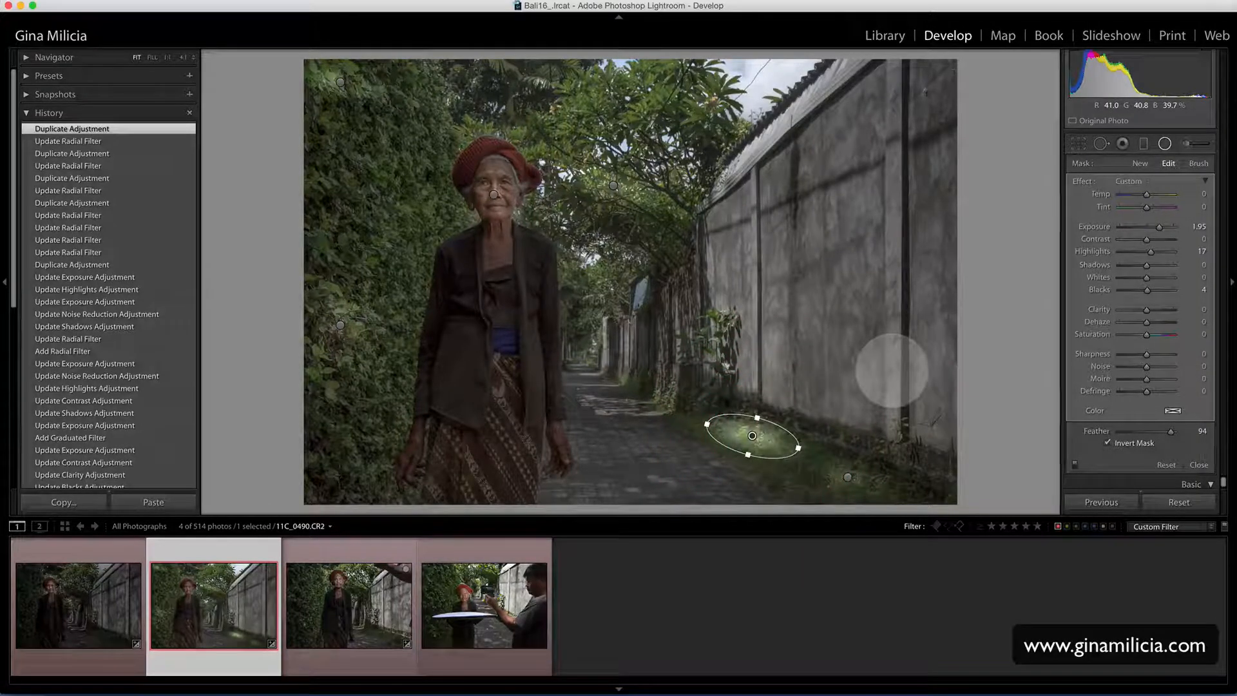
key("h")
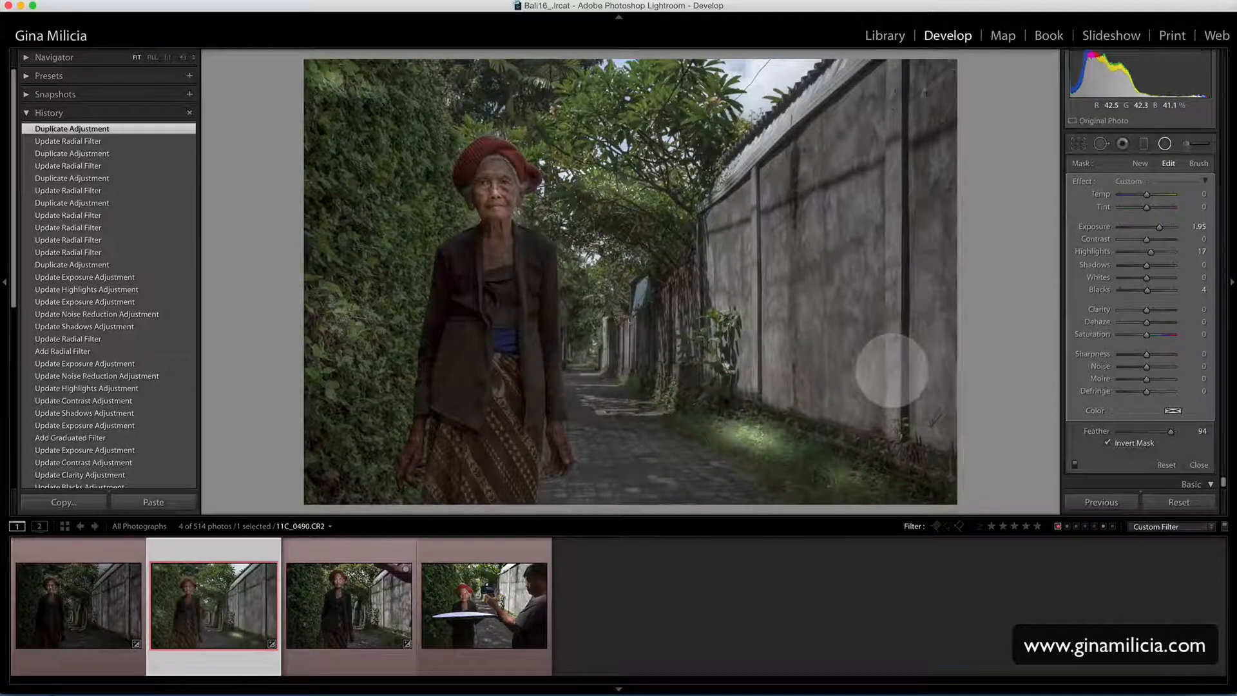
key("backslash")
key("backslash")
key("backslash")
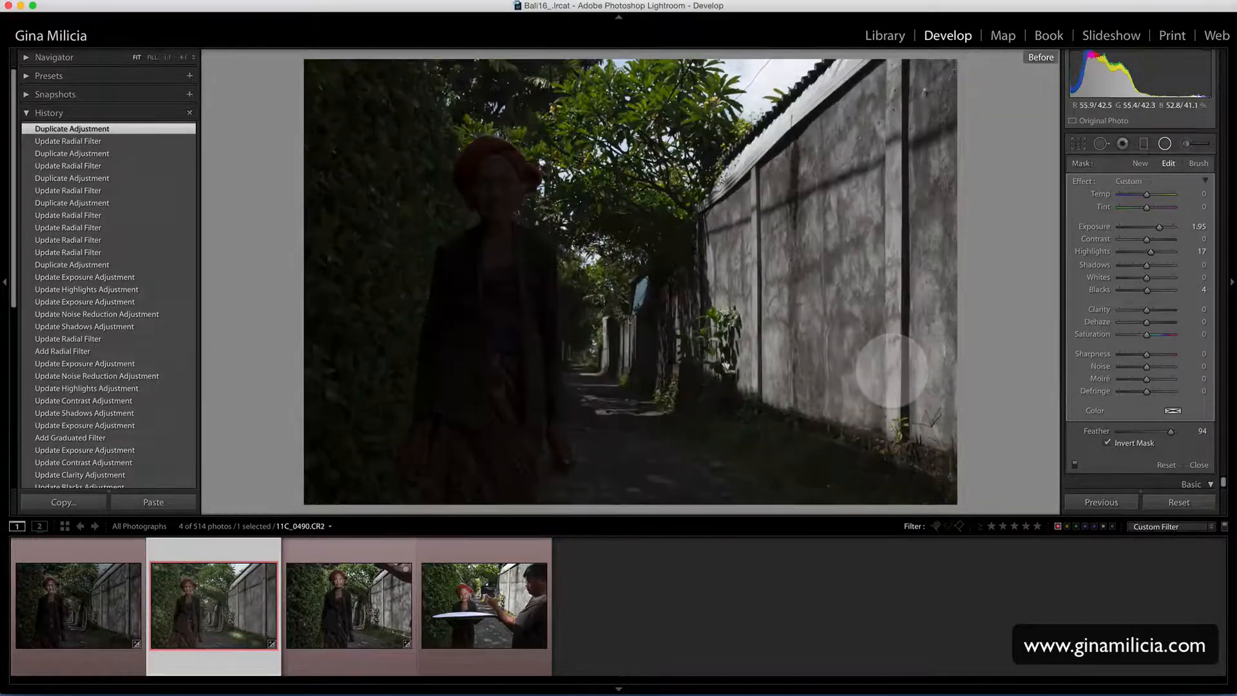
key("backslash")
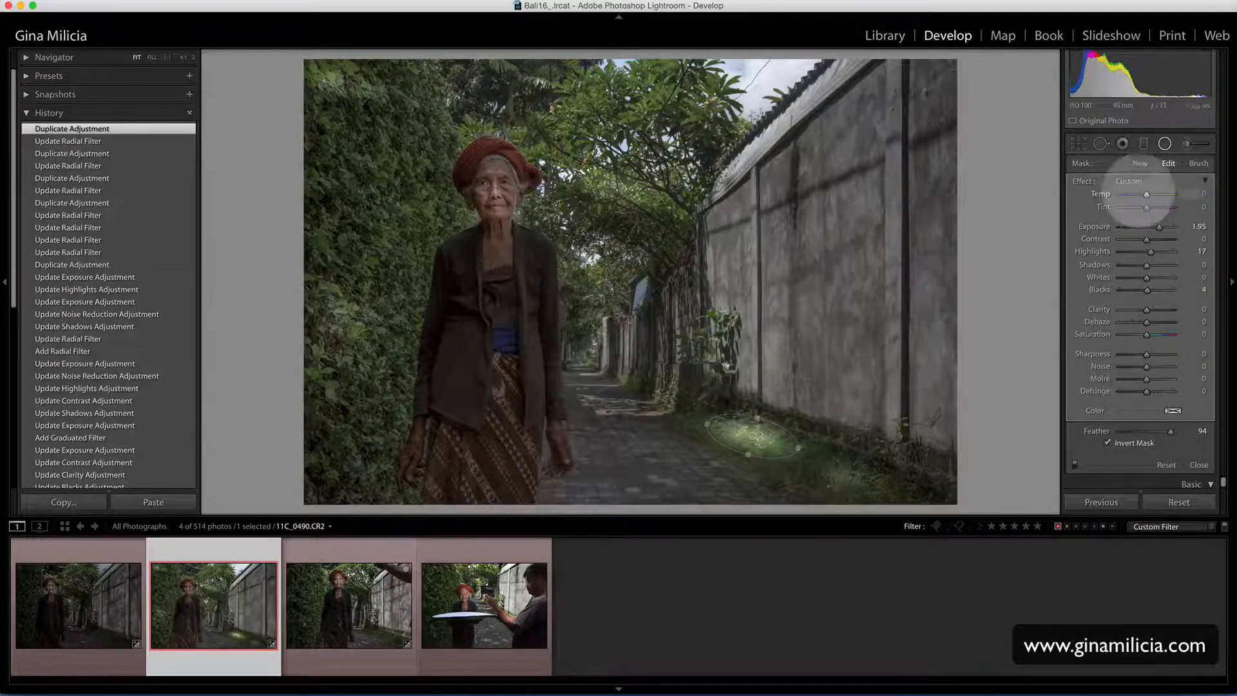
Set Exposure to 0.64 on the duplicated grass filter and to 1.49 on the grass filter nearest the photo's lower right corner.
left_click_drag(1160, 224, 1152, 226)
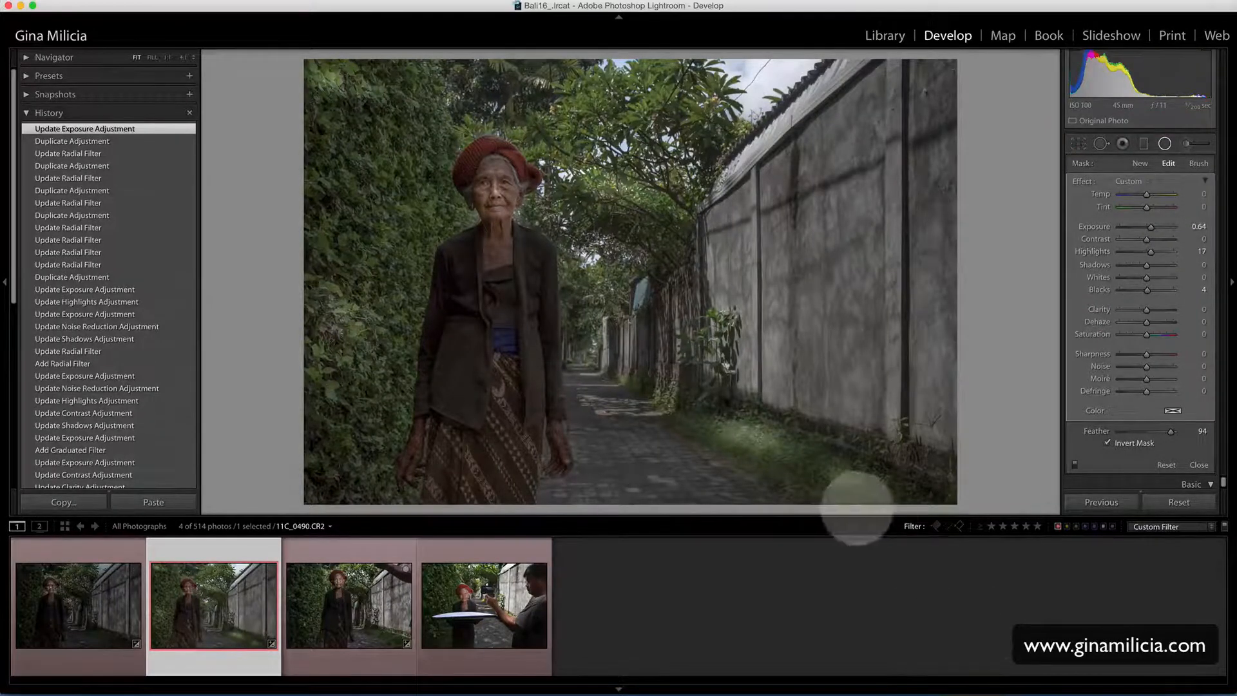
right_click(847, 477)
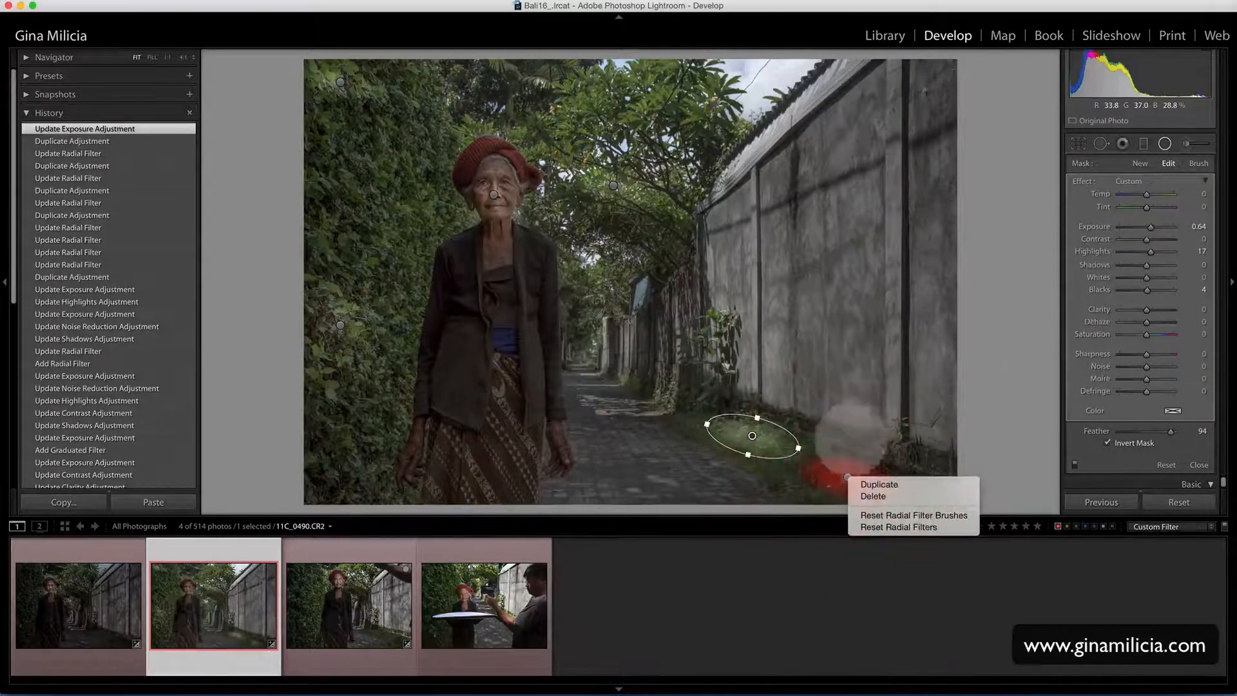
left_click(847, 476)
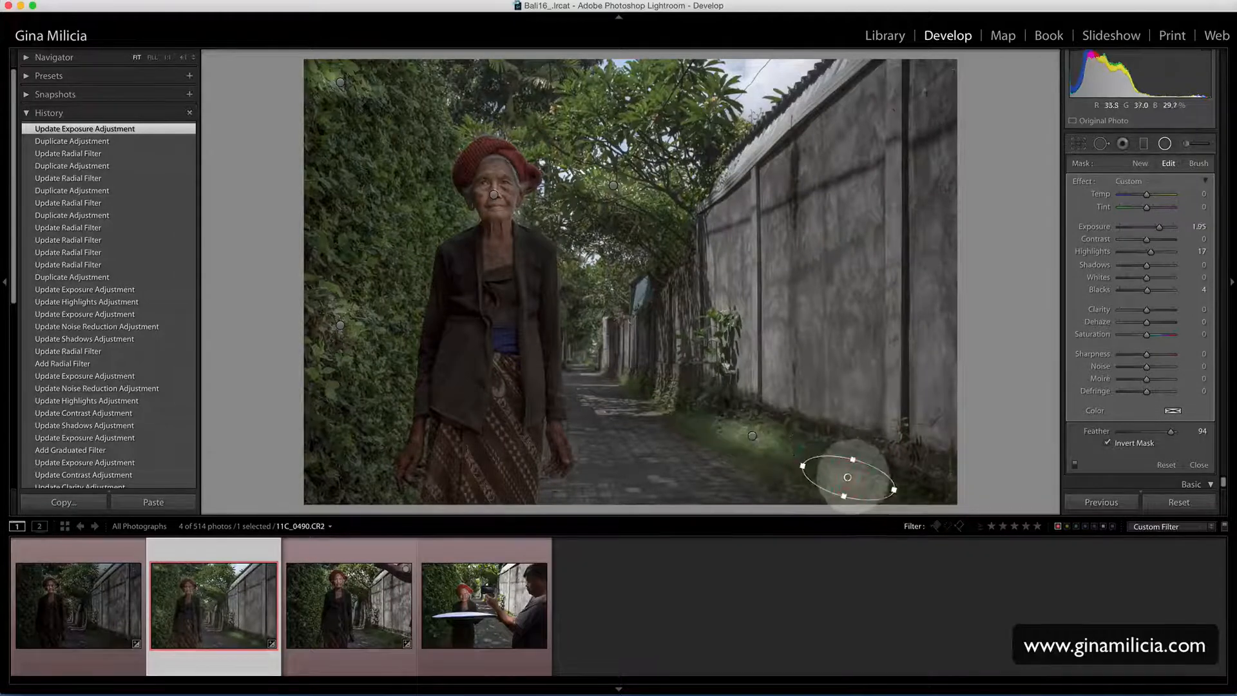
left_click(1159, 226)
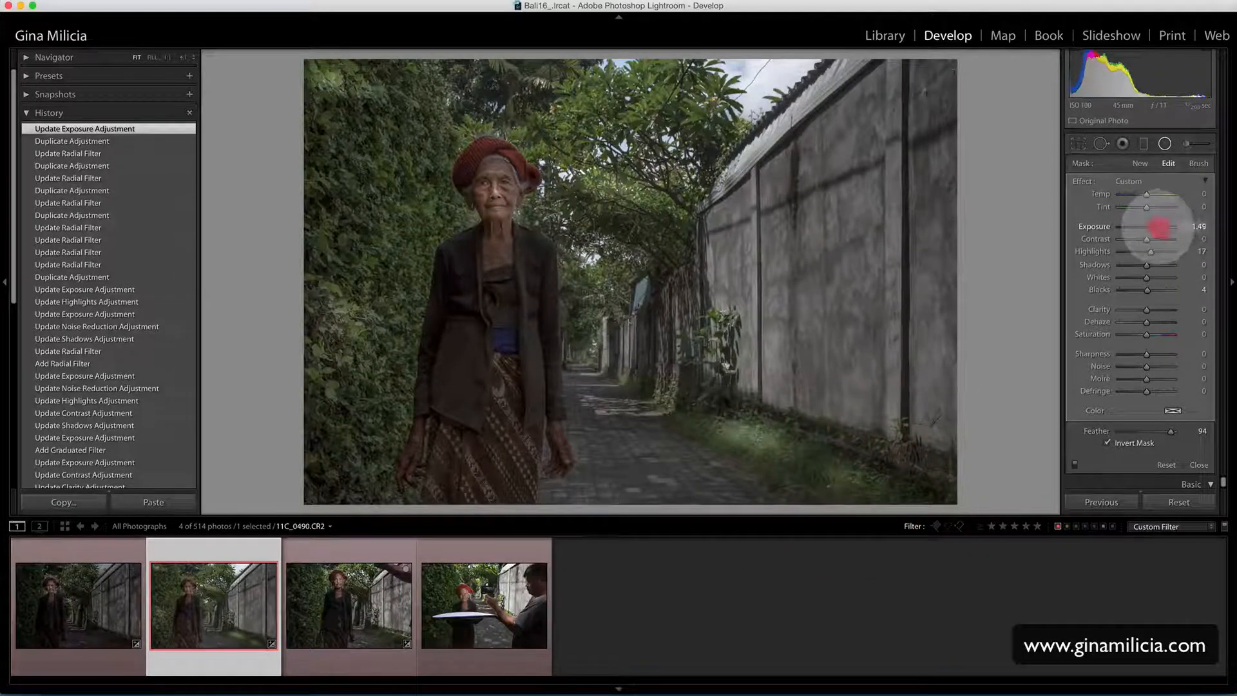
left_click(1157, 227)
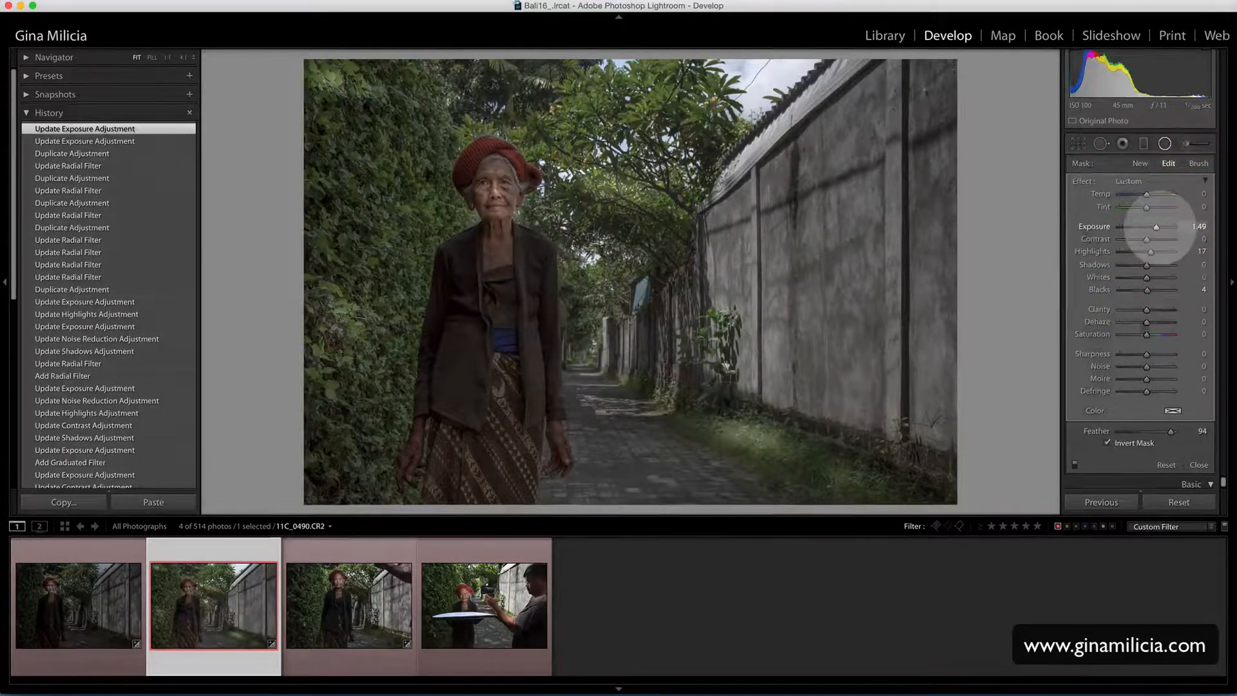